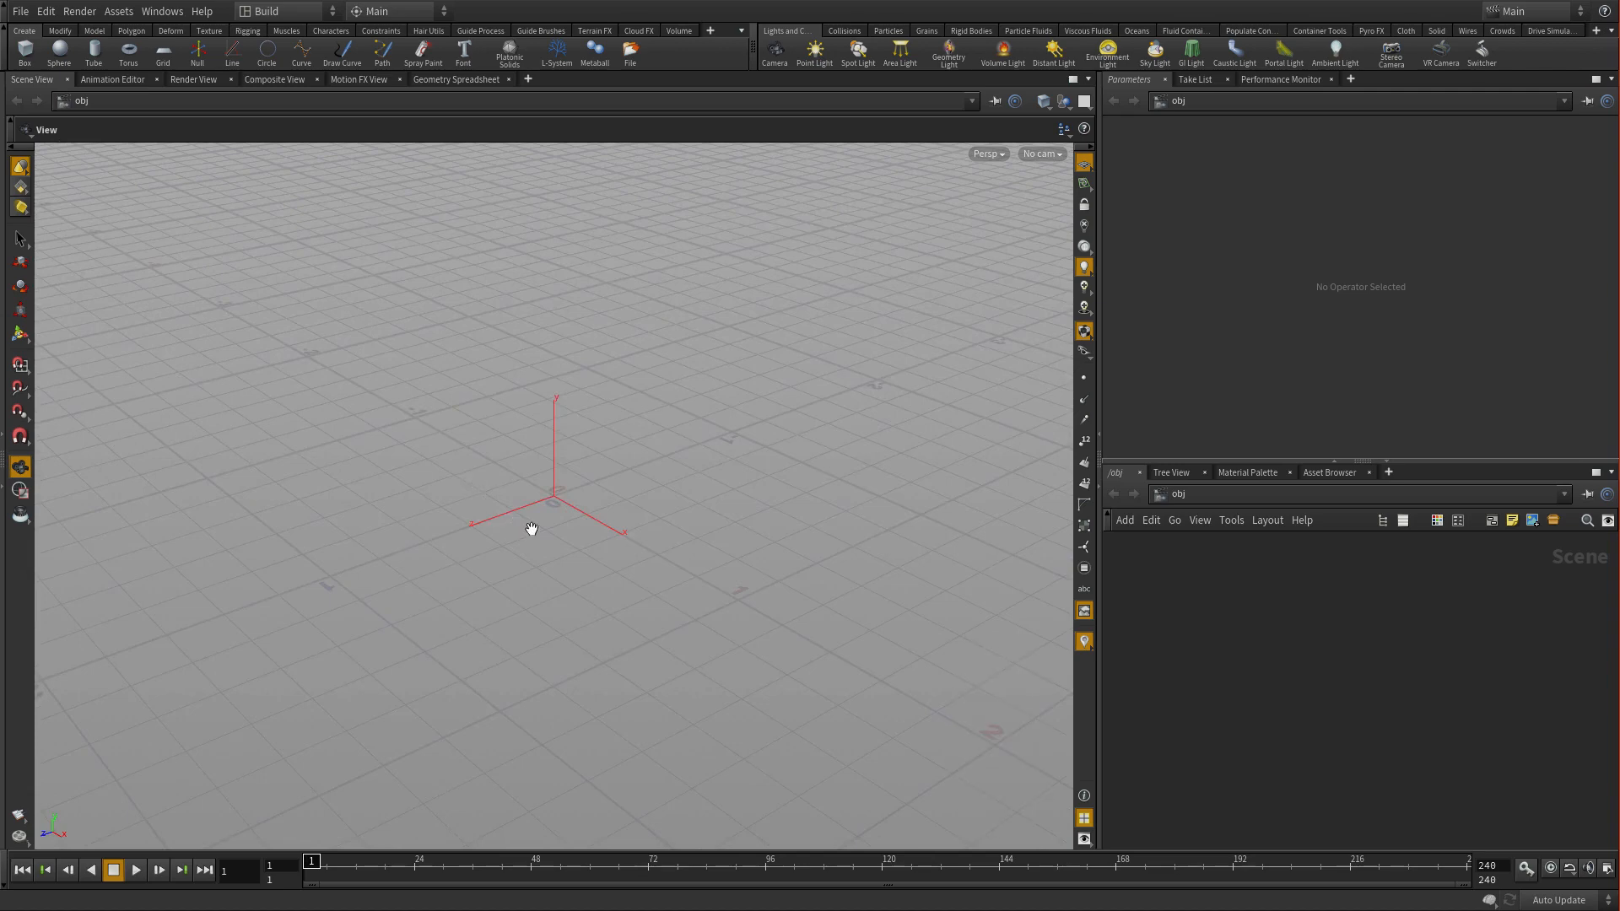
Create a Rubber Toy test geometry object at the scene origin.
middle_drag(532, 532, 582, 509)
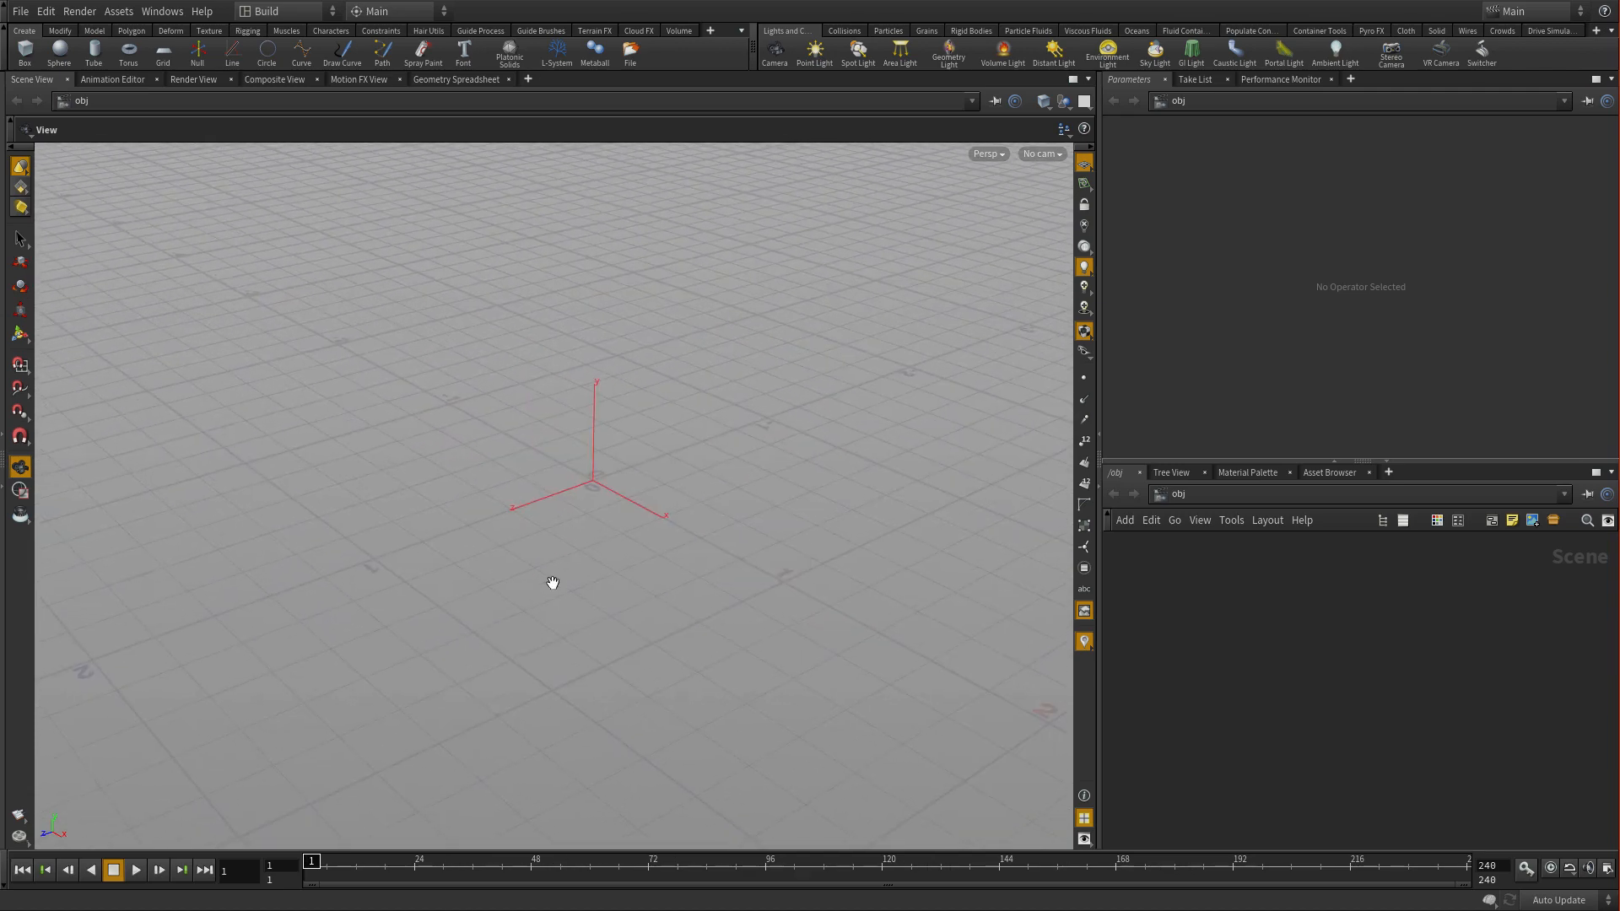
right_drag(557, 574, 337, 518)
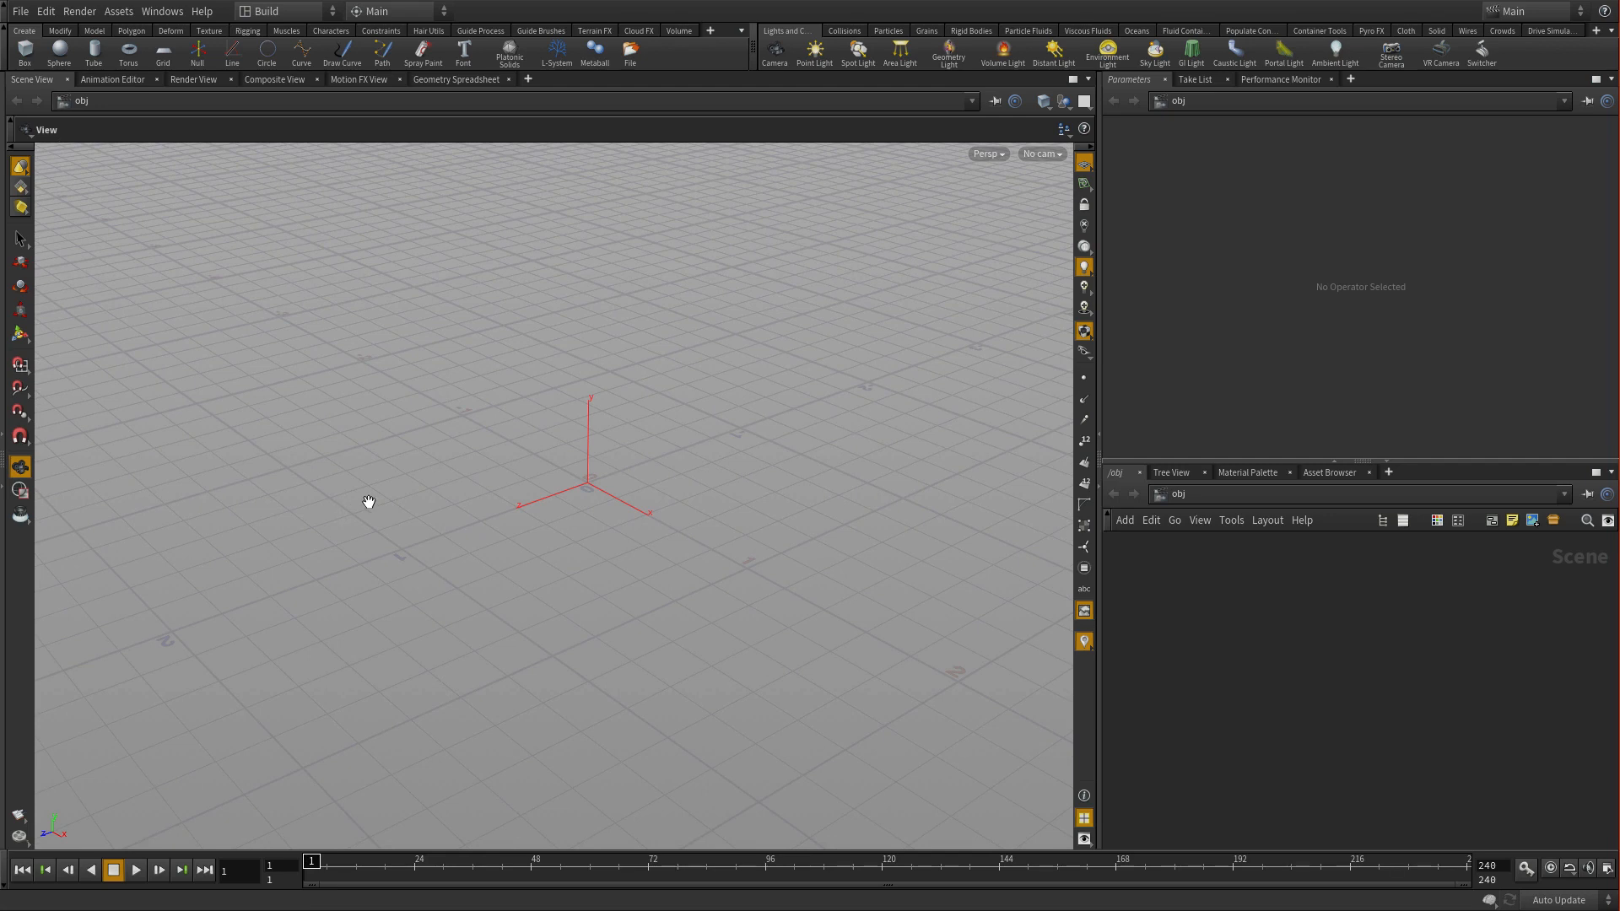
key(c)
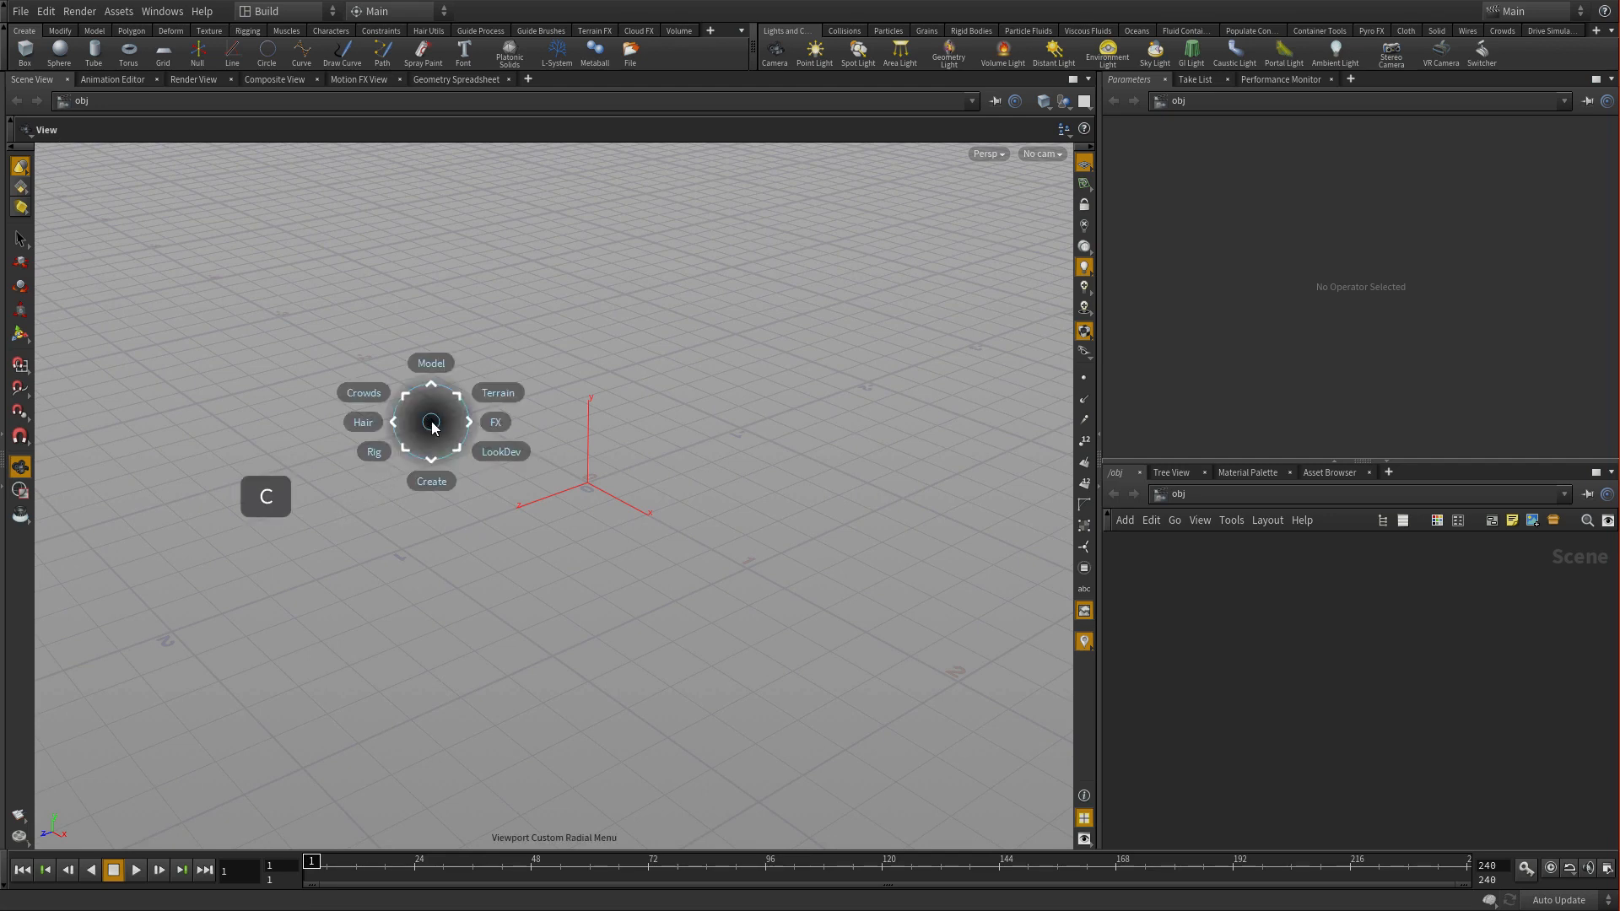
click(434, 486)
click(545, 496)
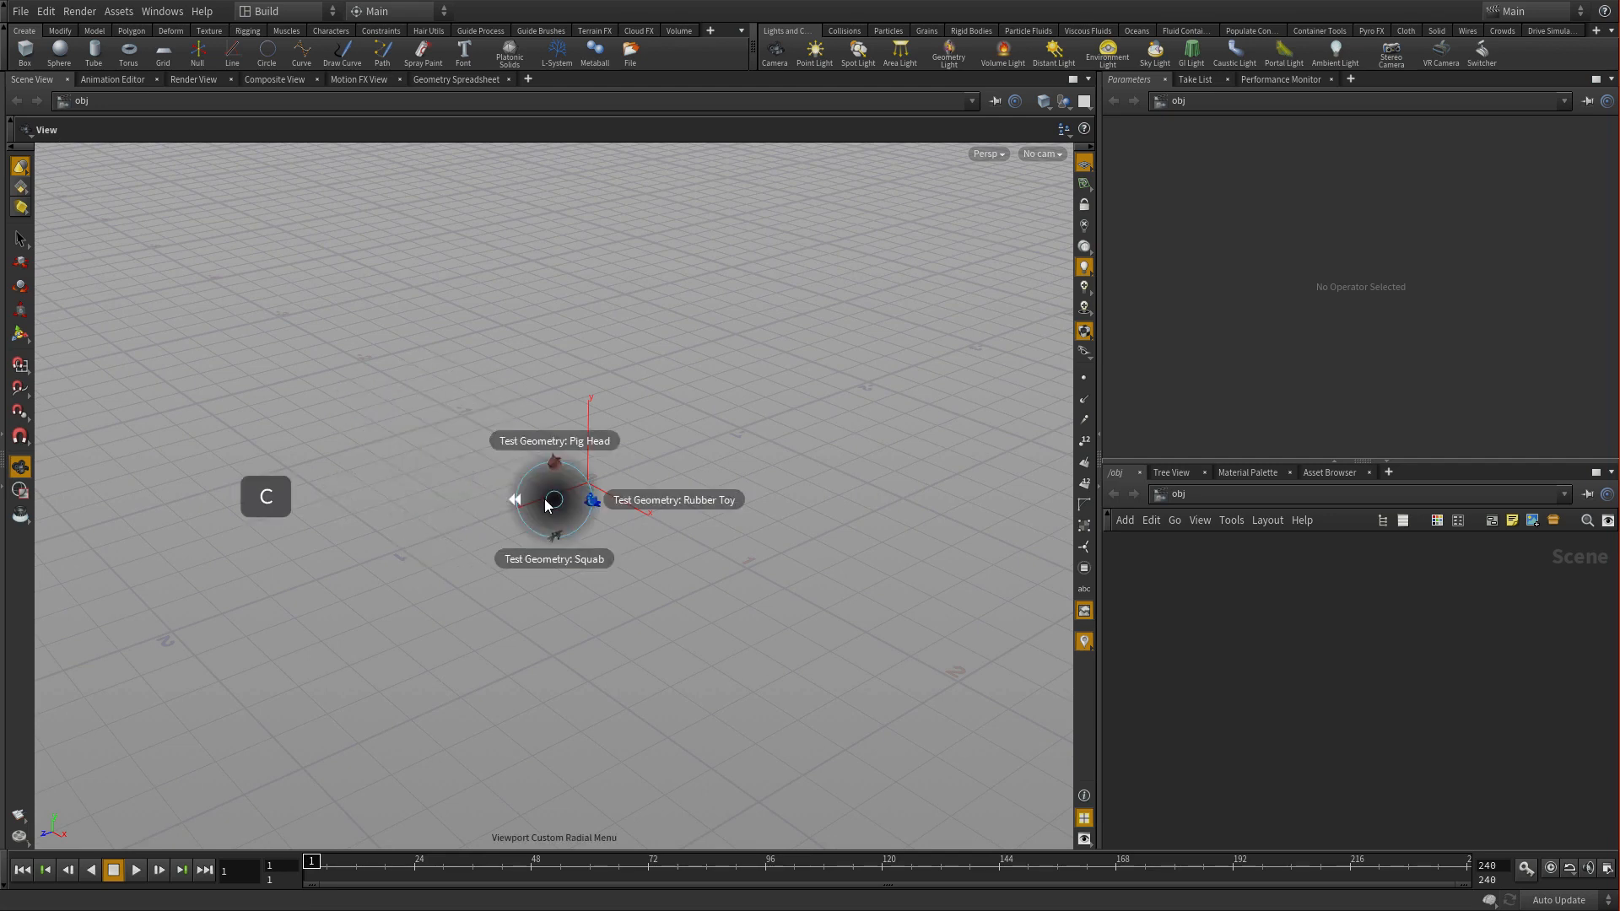
click(711, 496)
key(Return)
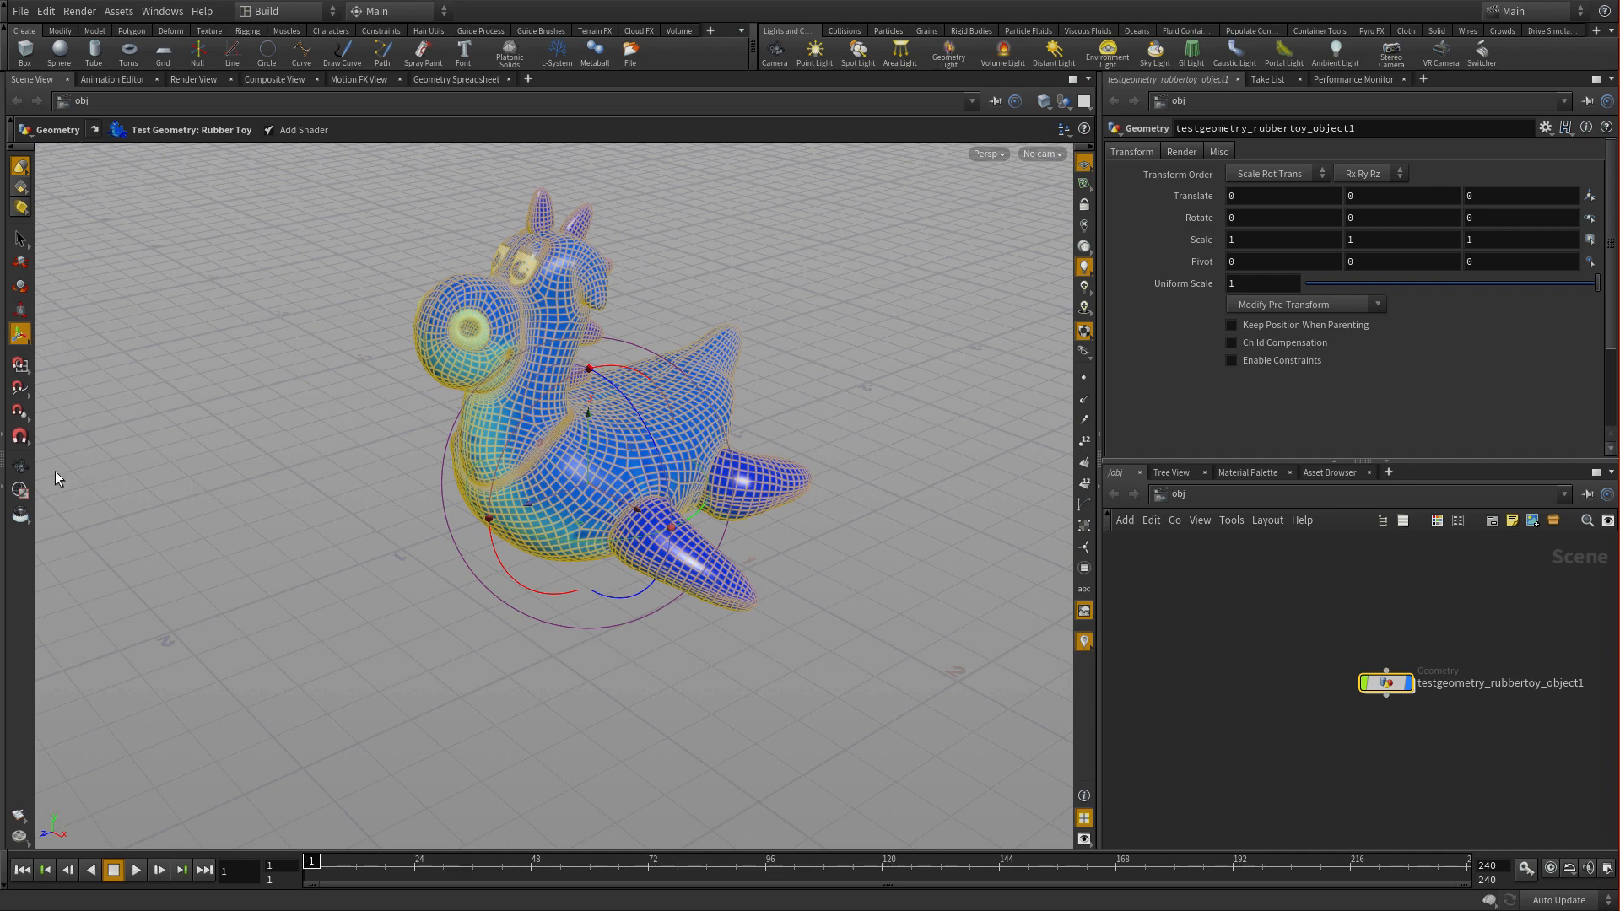
Move the rubber toy slightly along the X axis, to a translate X of about -0.036.
key(Escape)
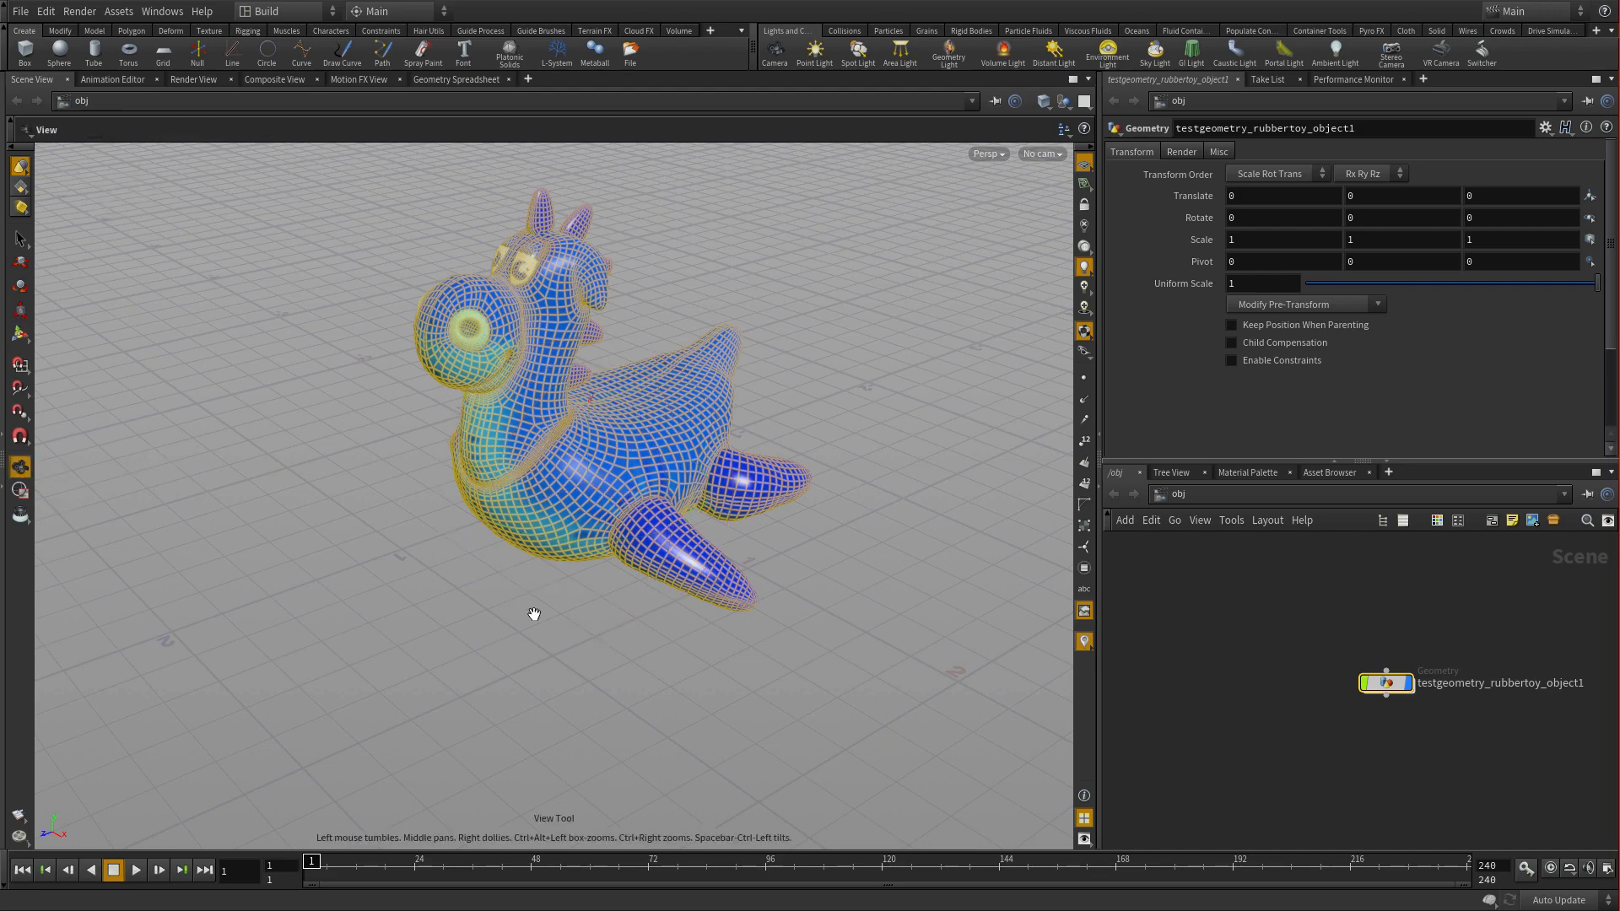
drag(506, 592, 560, 561)
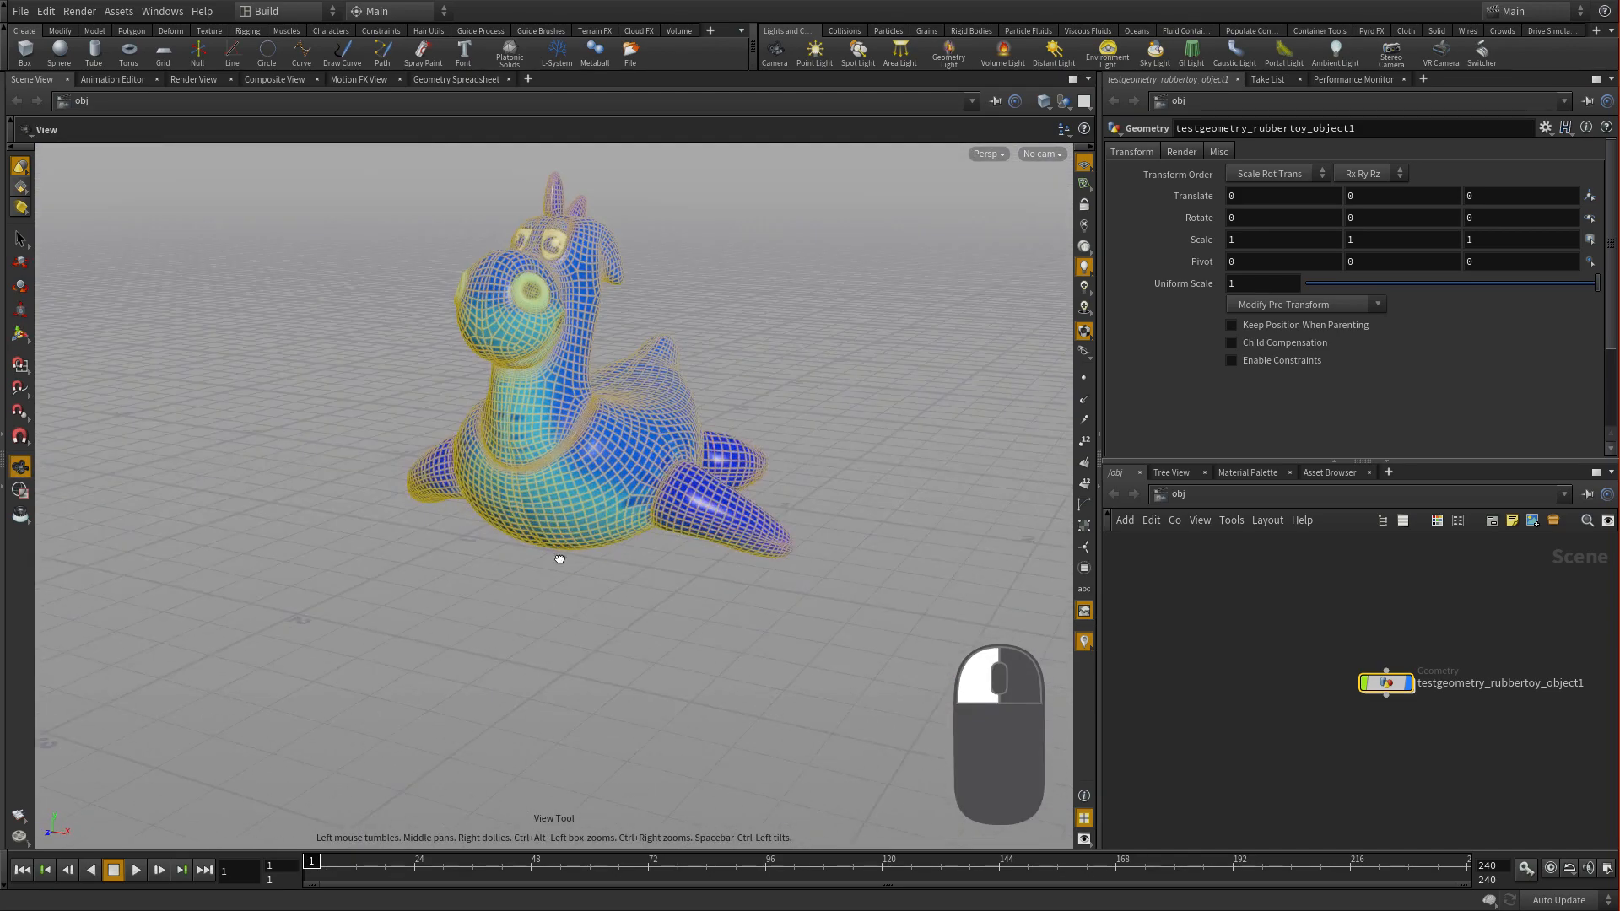
middle_drag(495, 590, 481, 683)
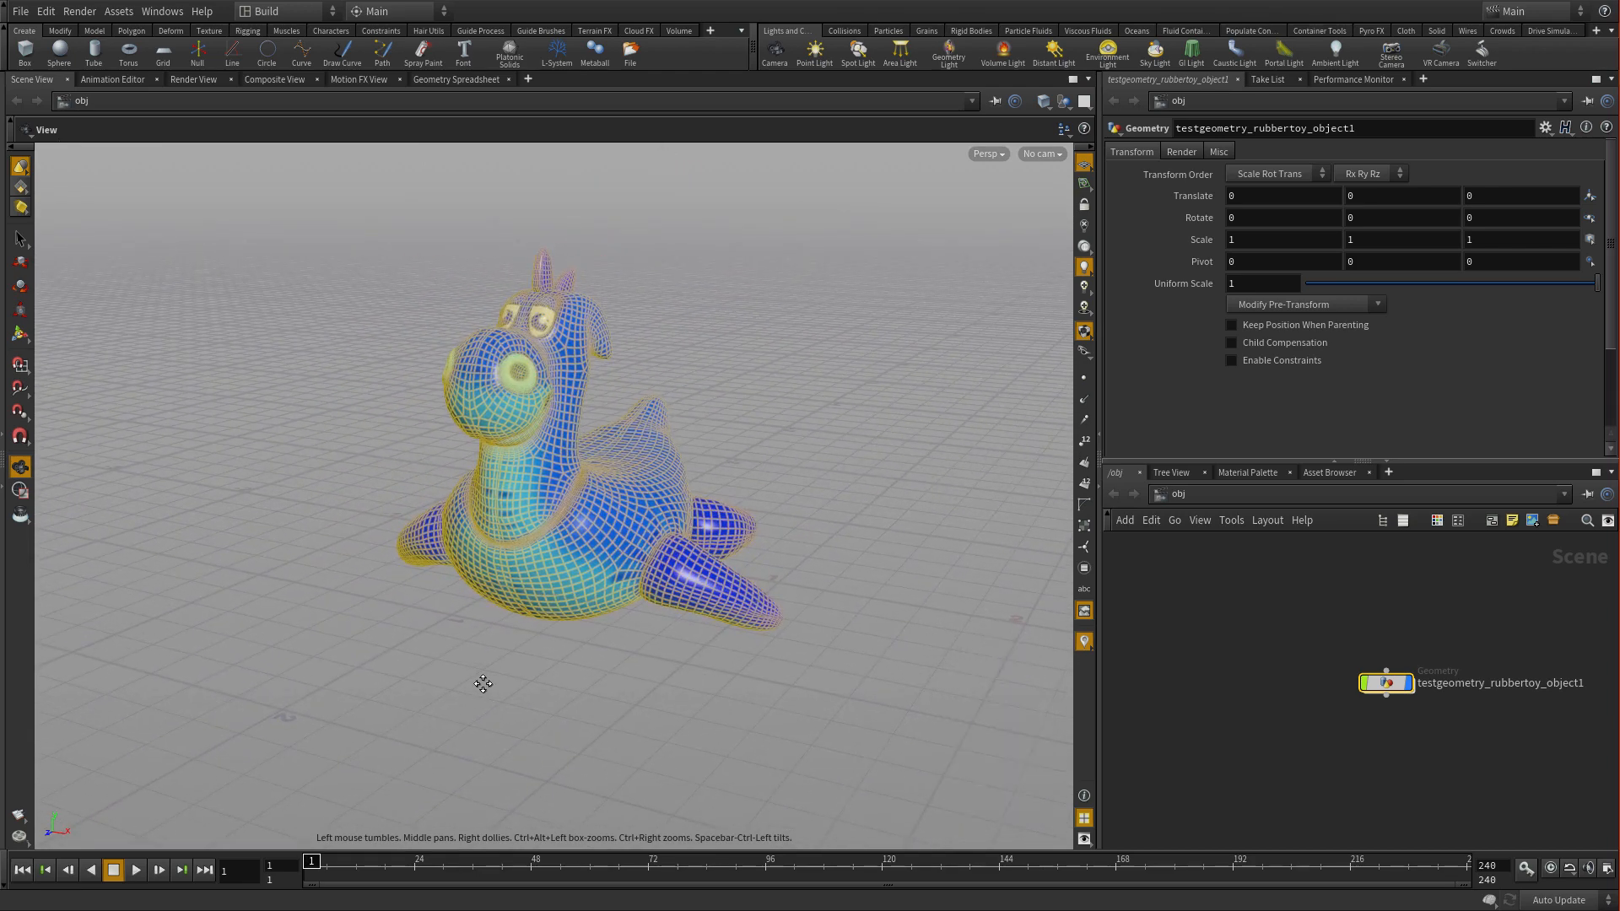
right_drag(481, 684, 450, 713)
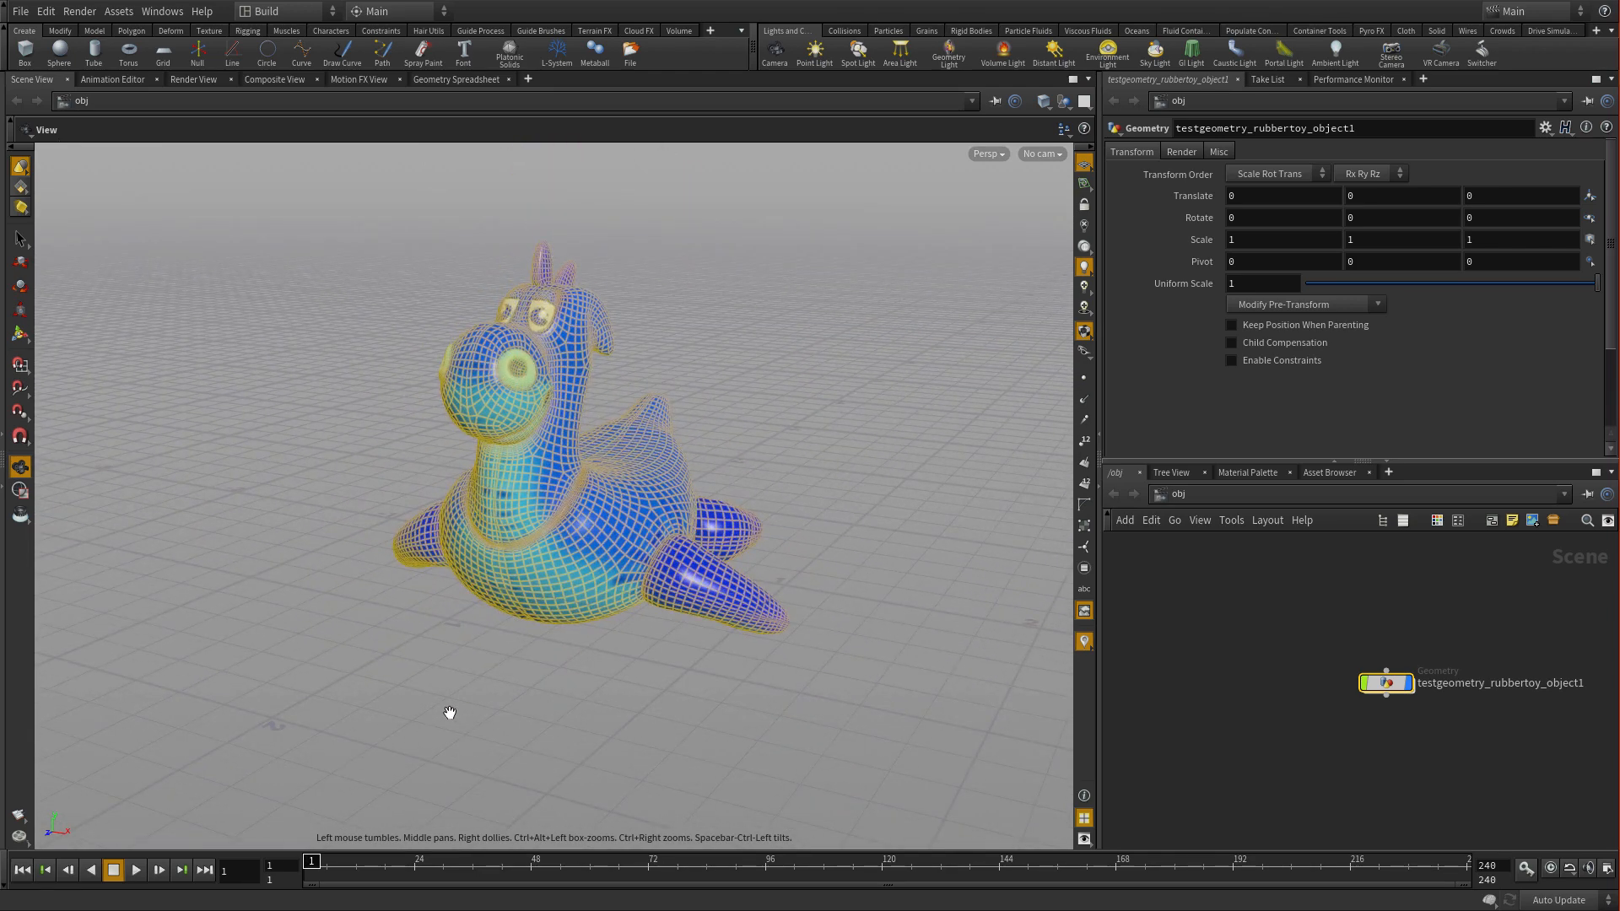
click(21, 263)
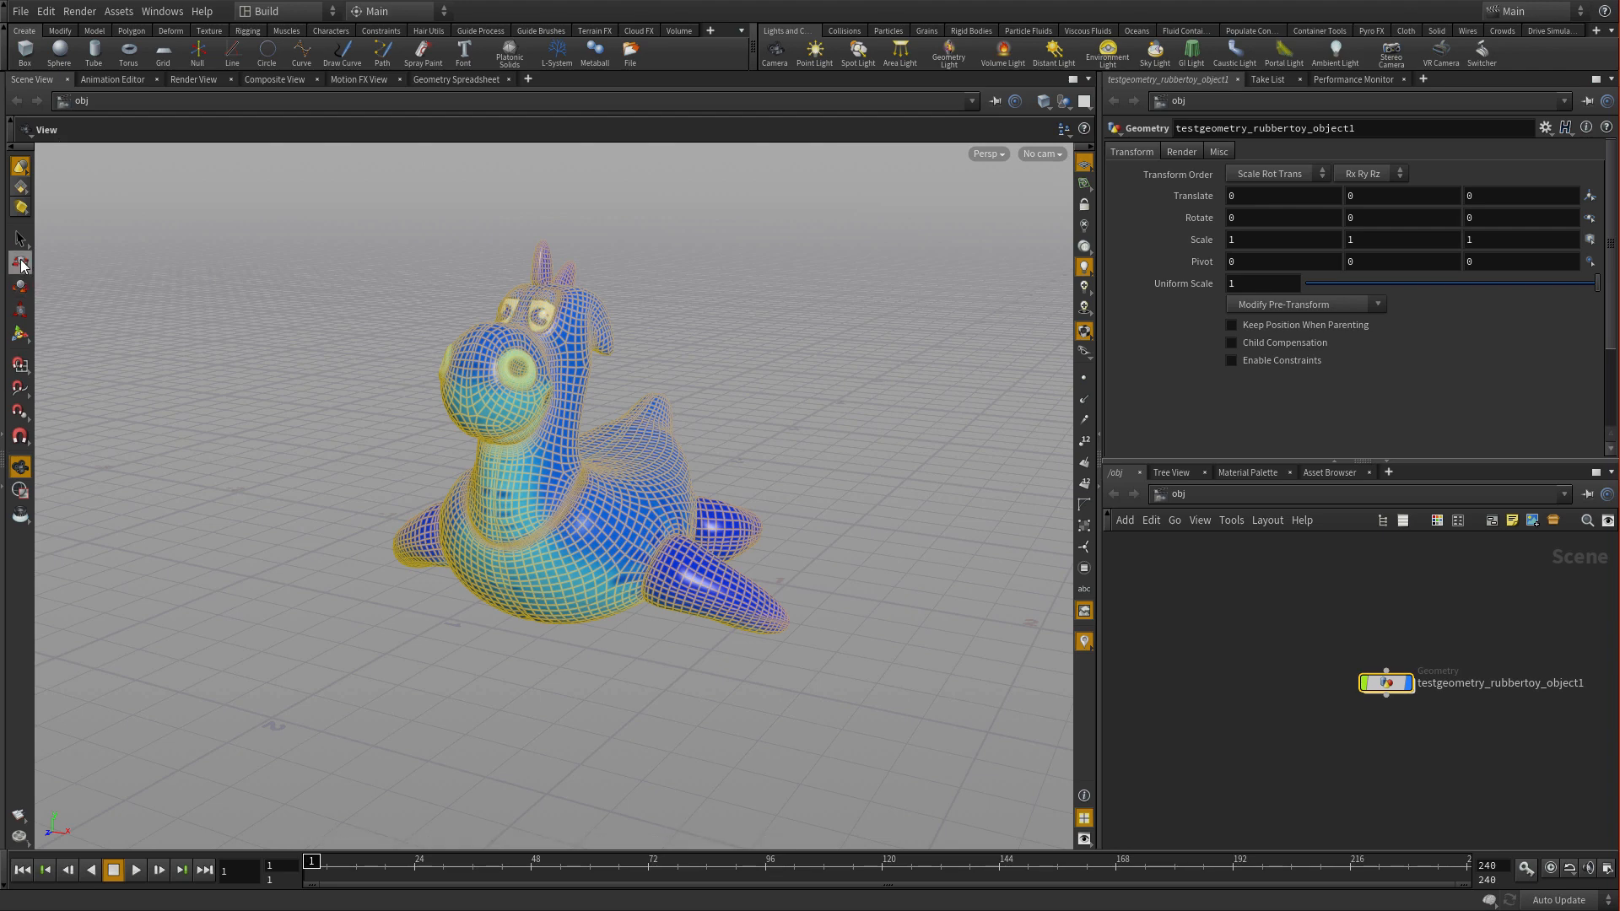
mouse_move(635, 559)
mouse_down()
mouse_move(488, 533)
mouse_move(659, 558)
mouse_move(634, 574)
mouse_up()
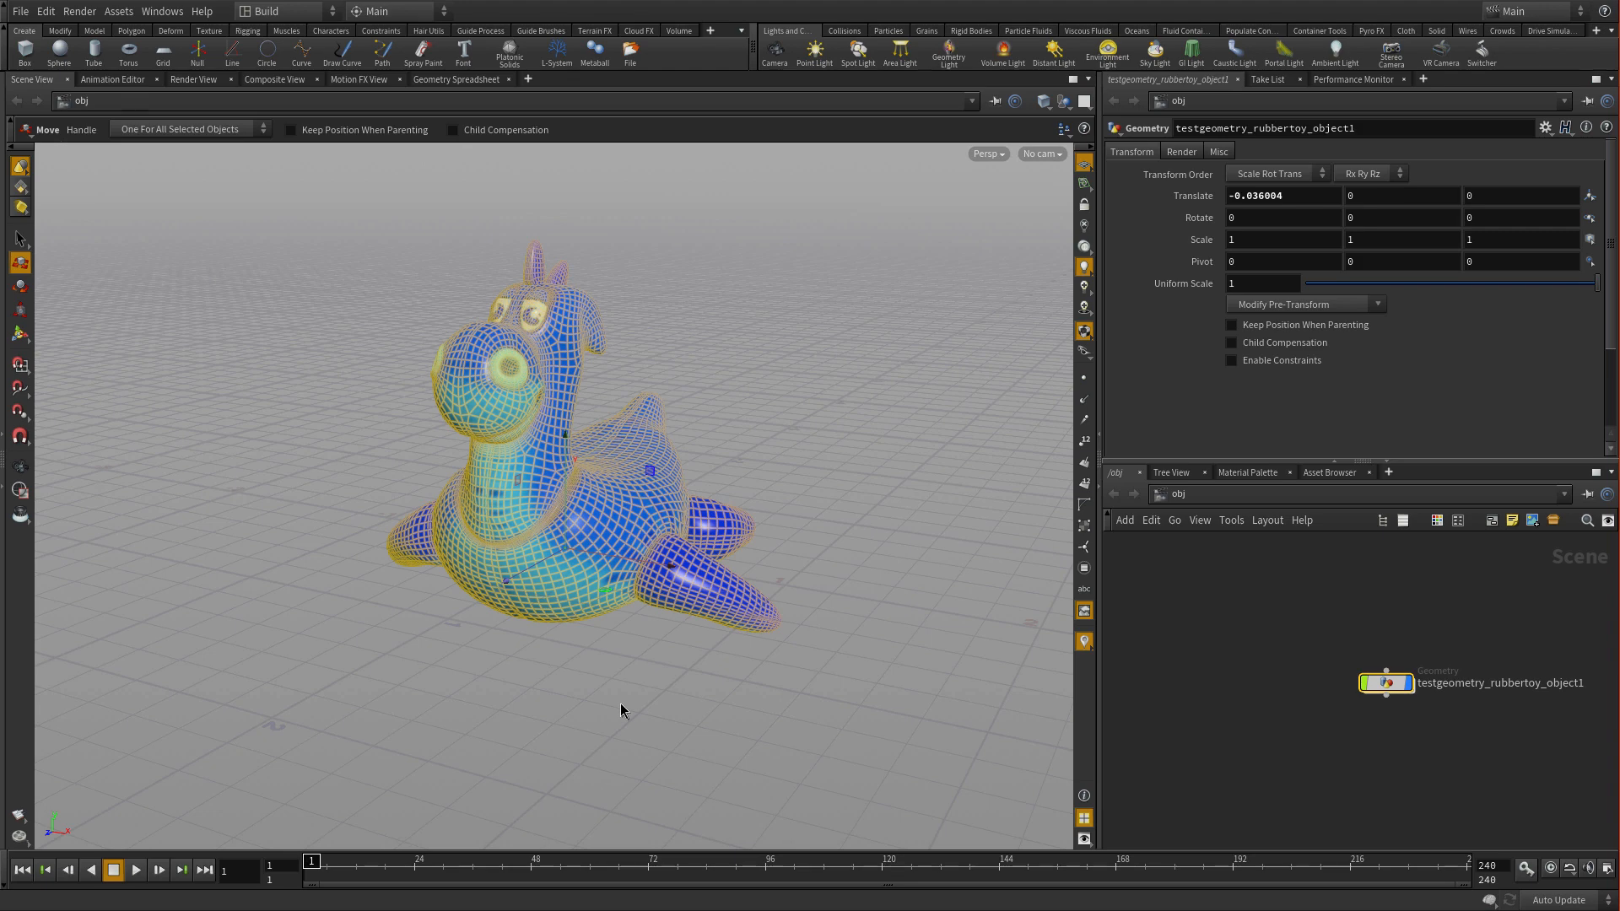
Lower the rubber toy slightly along the Y axis, to a translate Y of about -0.029.
key(space)
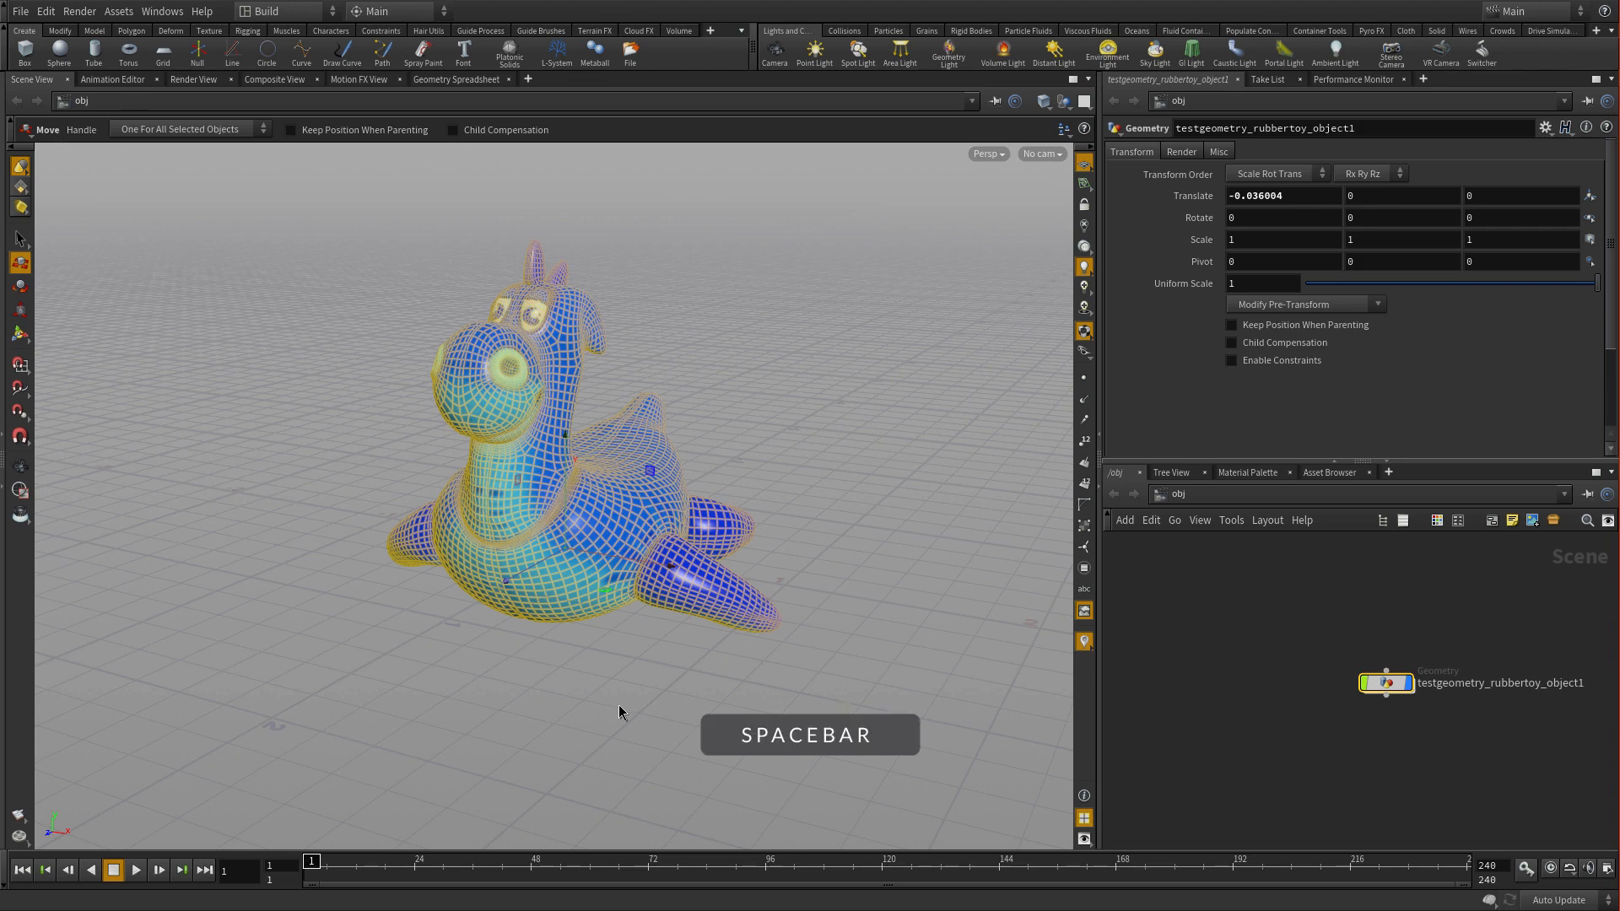
drag(640, 676, 454, 759)
middle_drag(454, 758, 496, 704)
right_drag(496, 700, 503, 601)
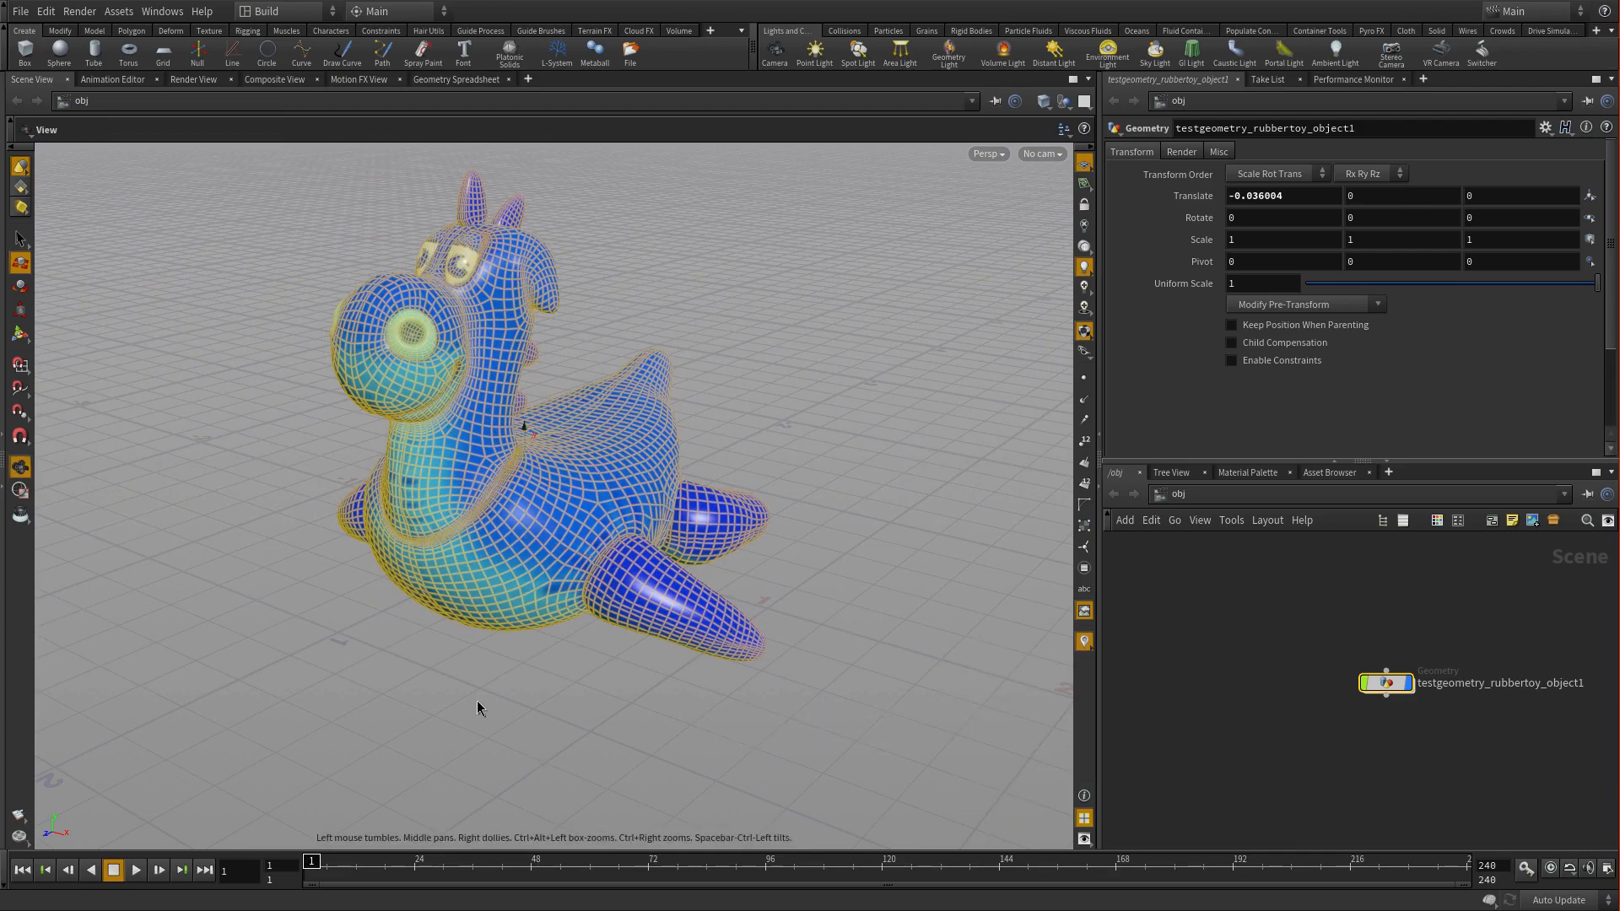
alt+drag(478, 701, 428, 684)
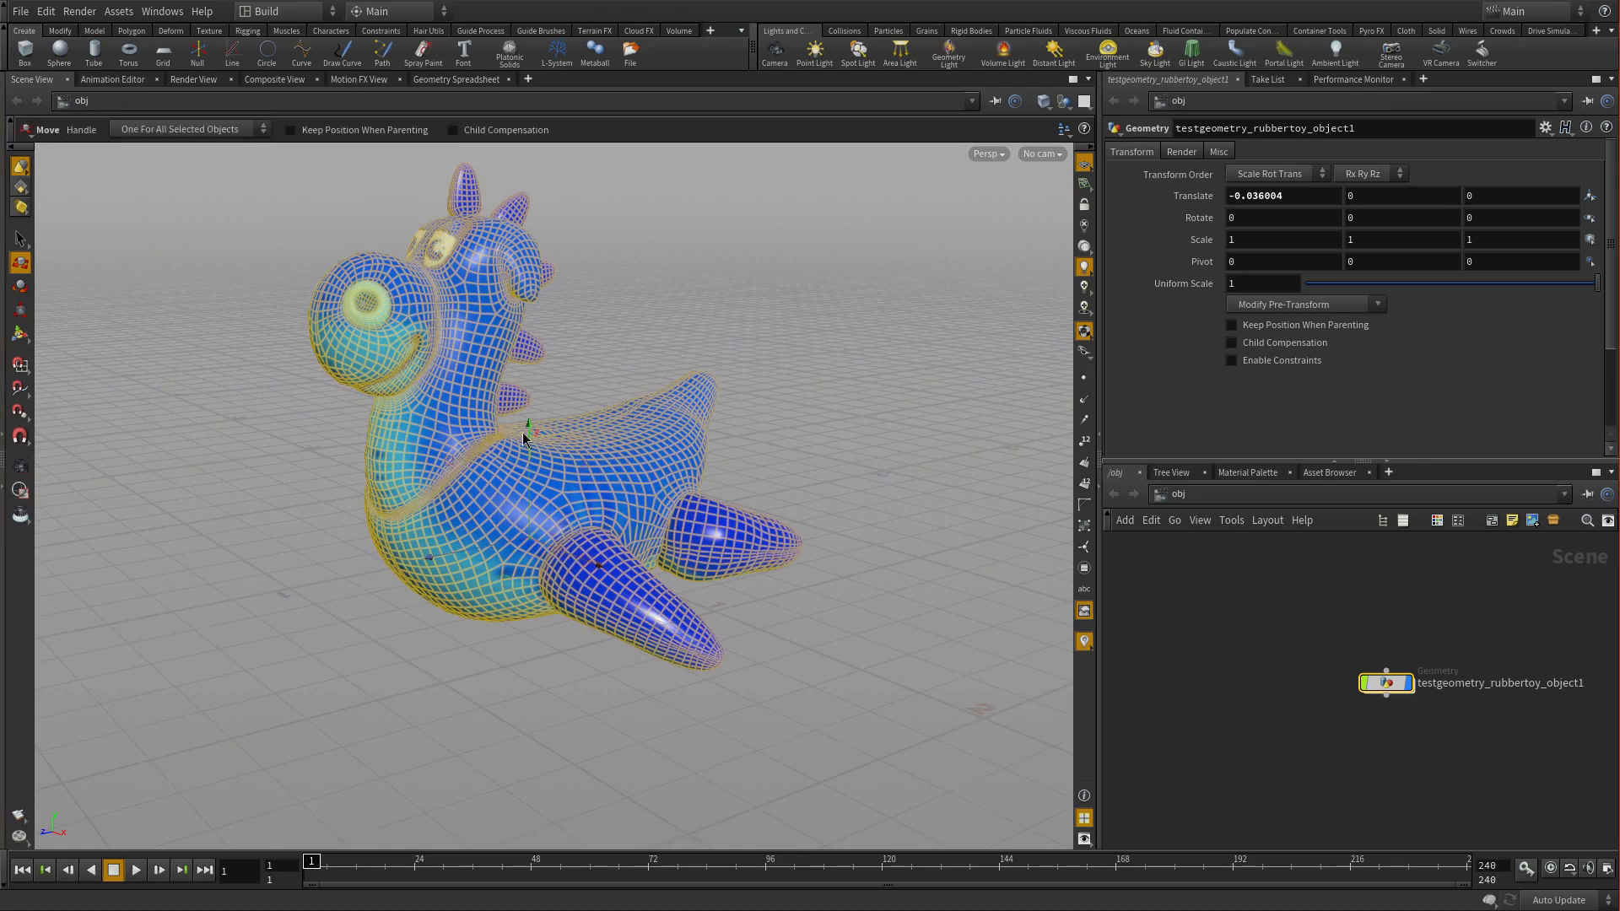
mouse_move(530, 423)
mouse_down()
mouse_move(524, 347)
mouse_move(542, 513)
mouse_move(530, 435)
mouse_up()
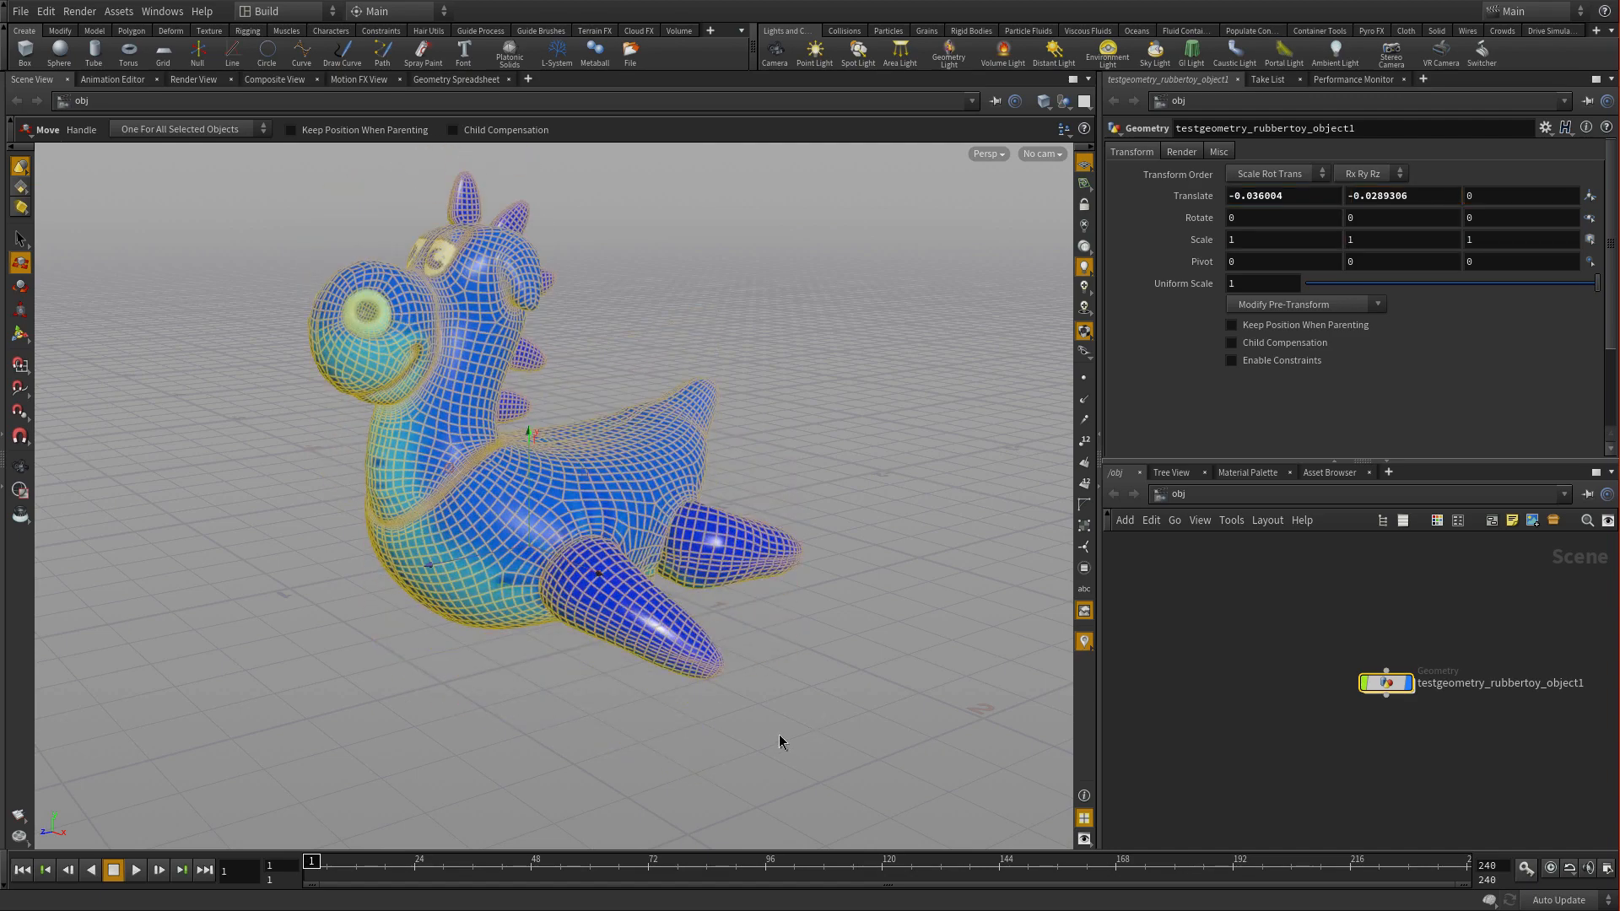
Duplicate the rubber toy and move the copy along the X axis to about -2.9.
key(alt)
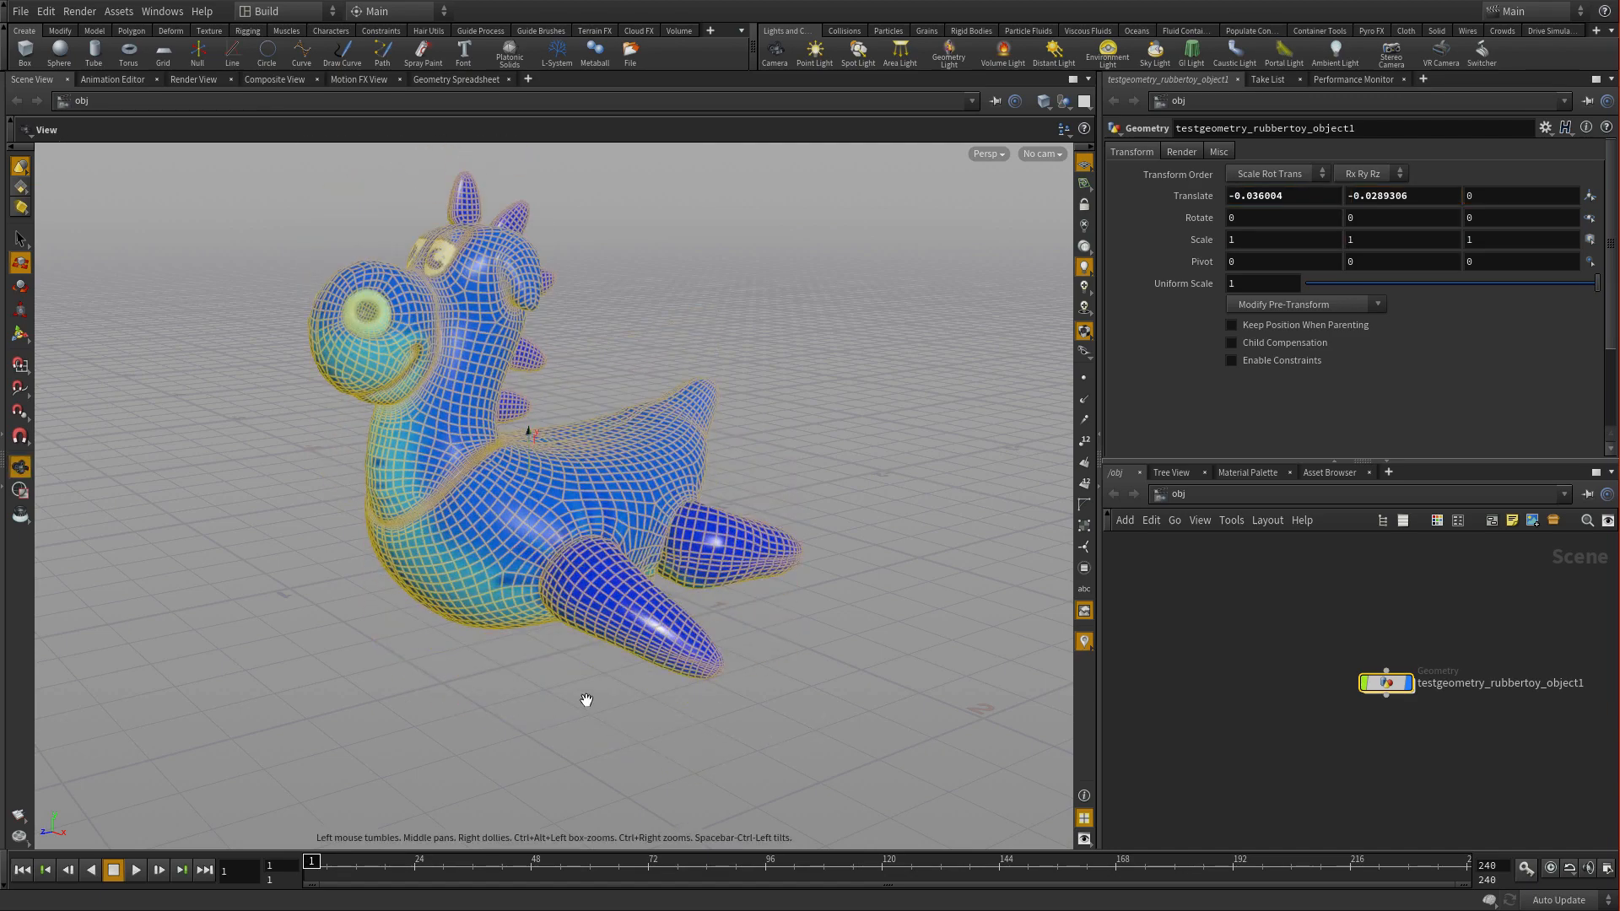
alt+drag(568, 676, 667, 742)
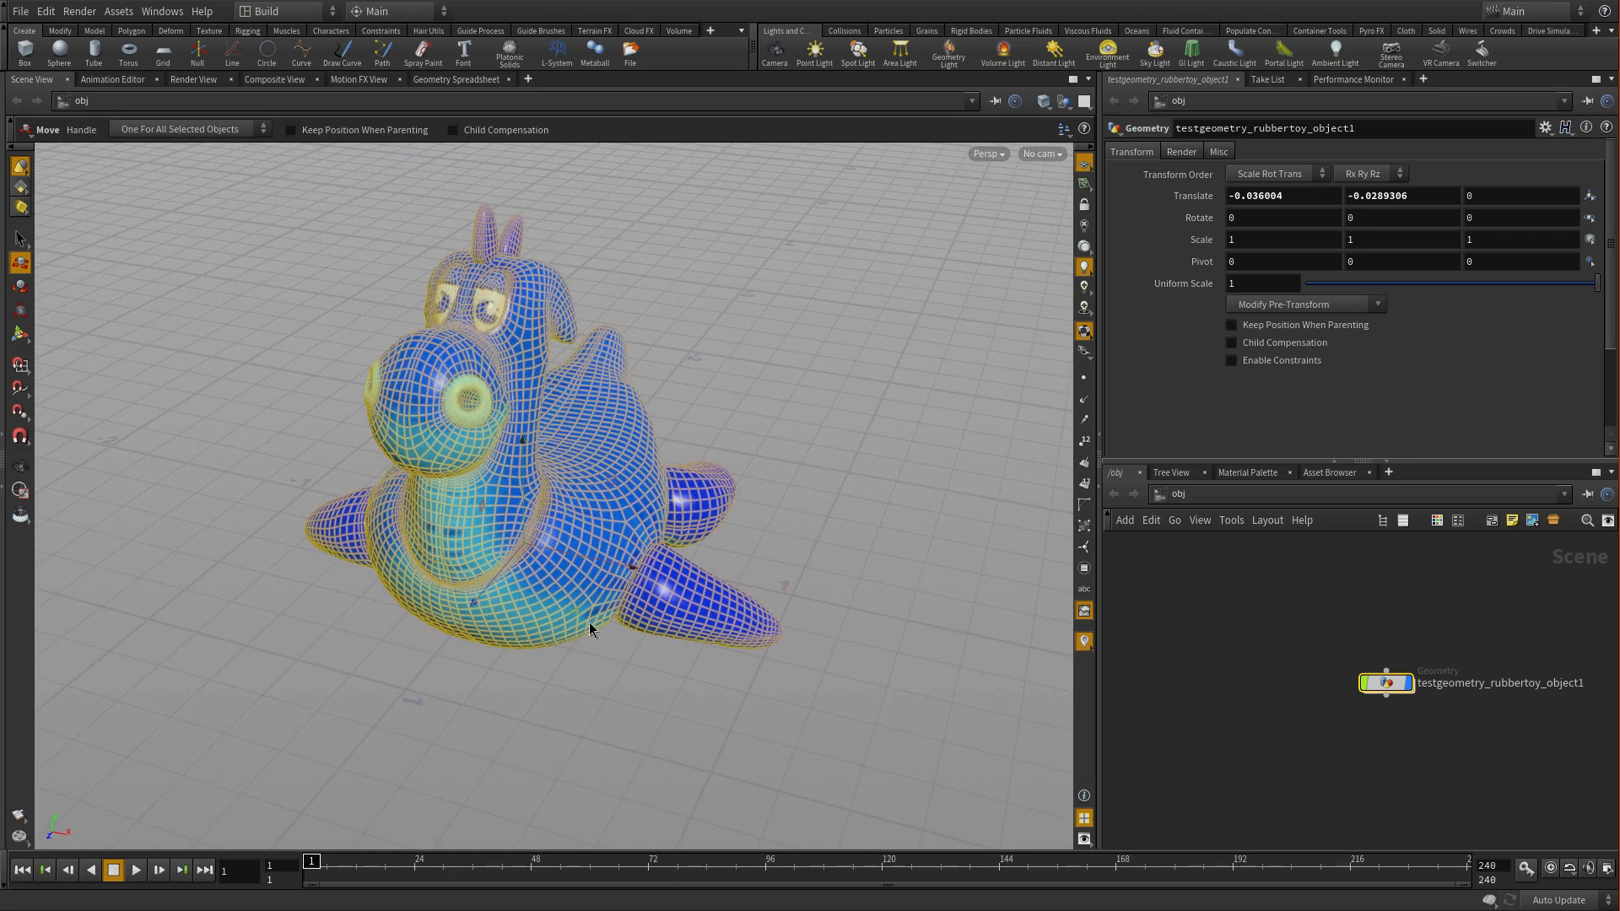
key(ctrl+c)
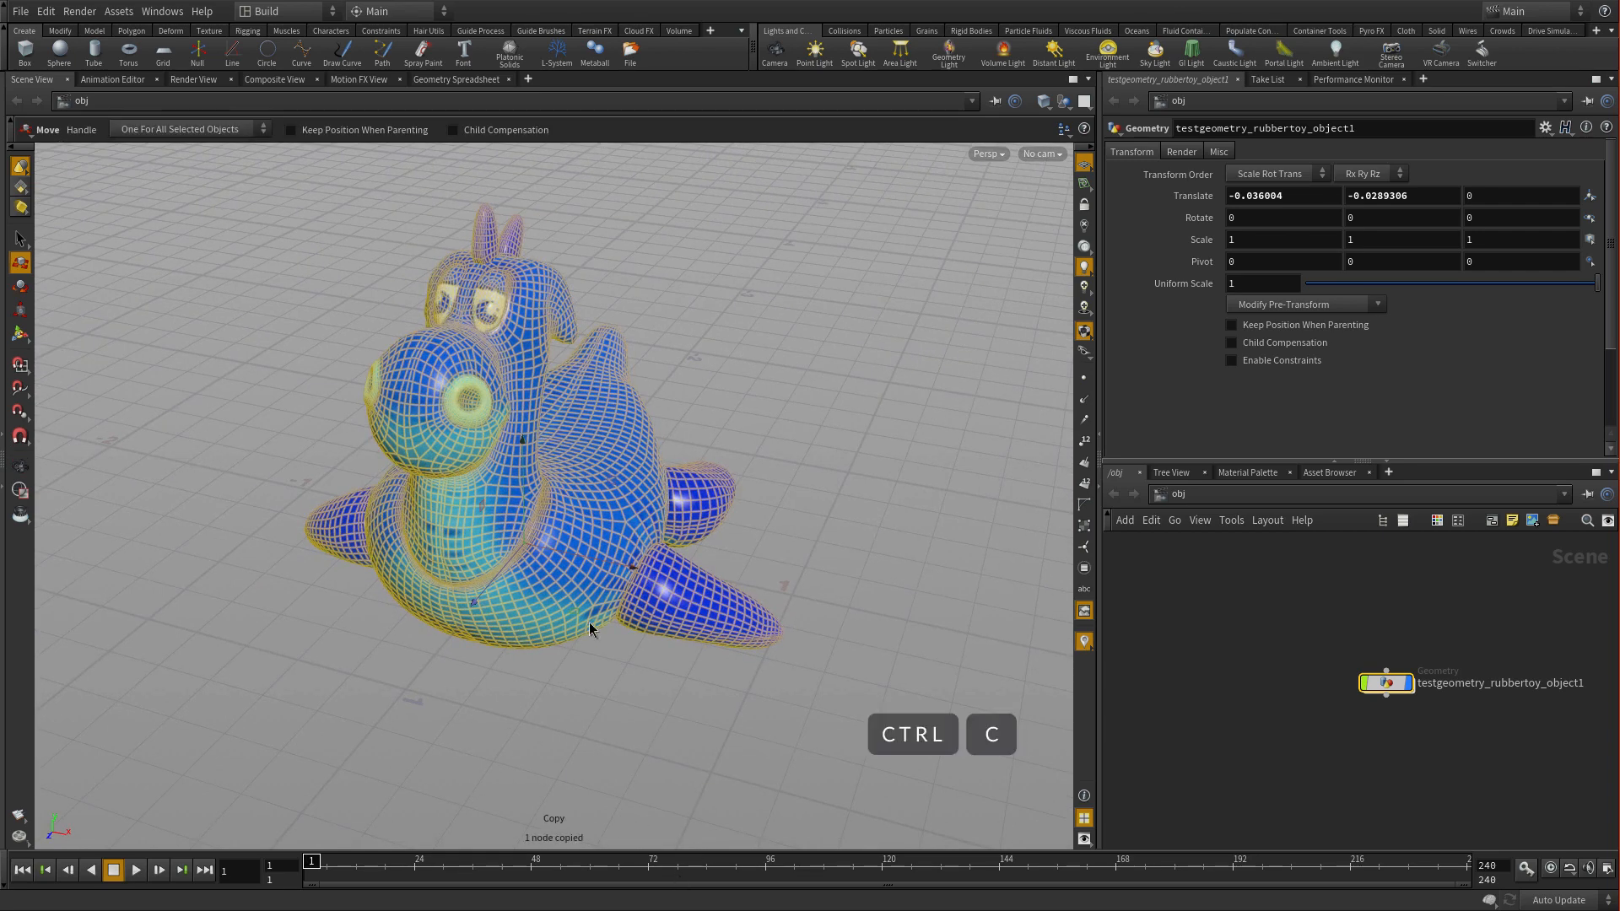
key(ctrl+v)
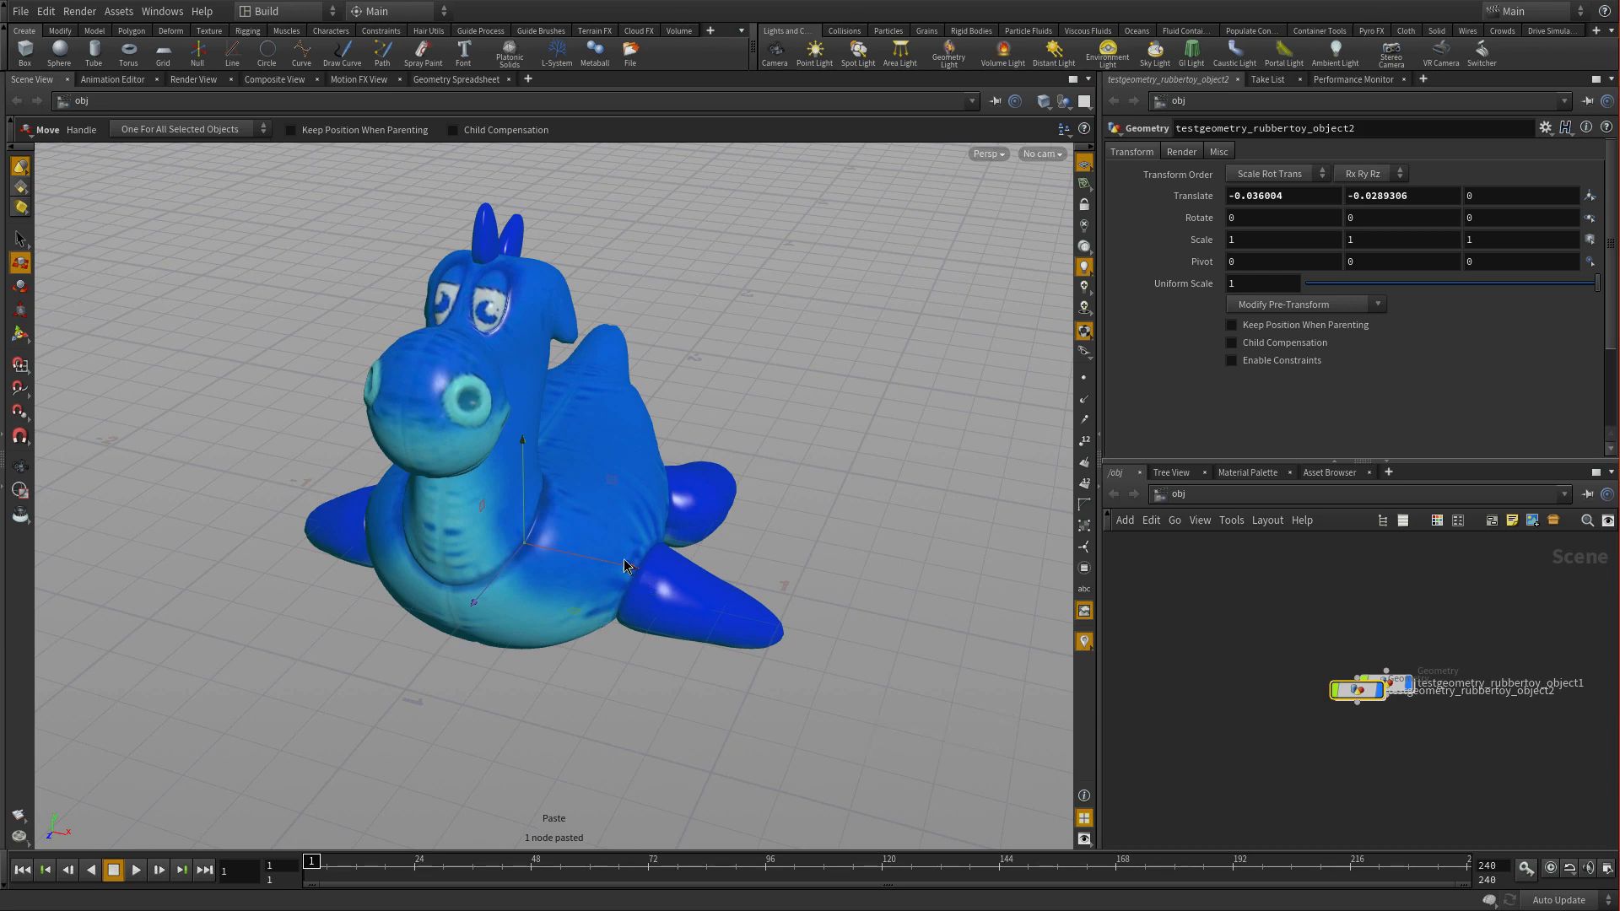
drag(638, 575, 25, 462)
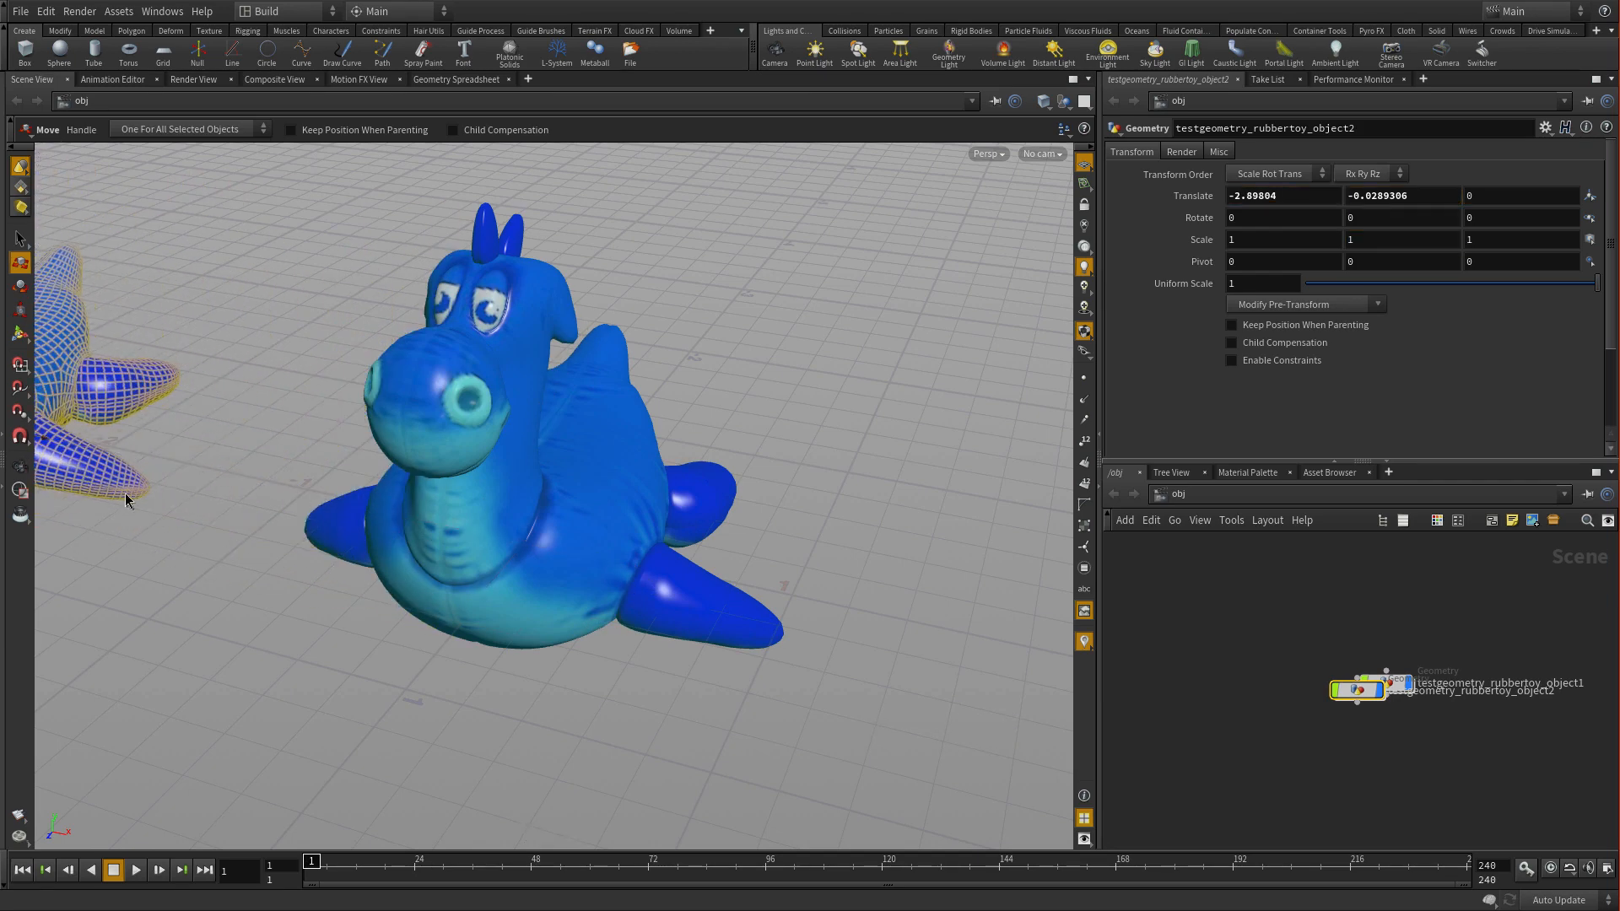
Paste another copy of the rubber toy and move it along the X axis to about 2.63.
key(ctrl+v)
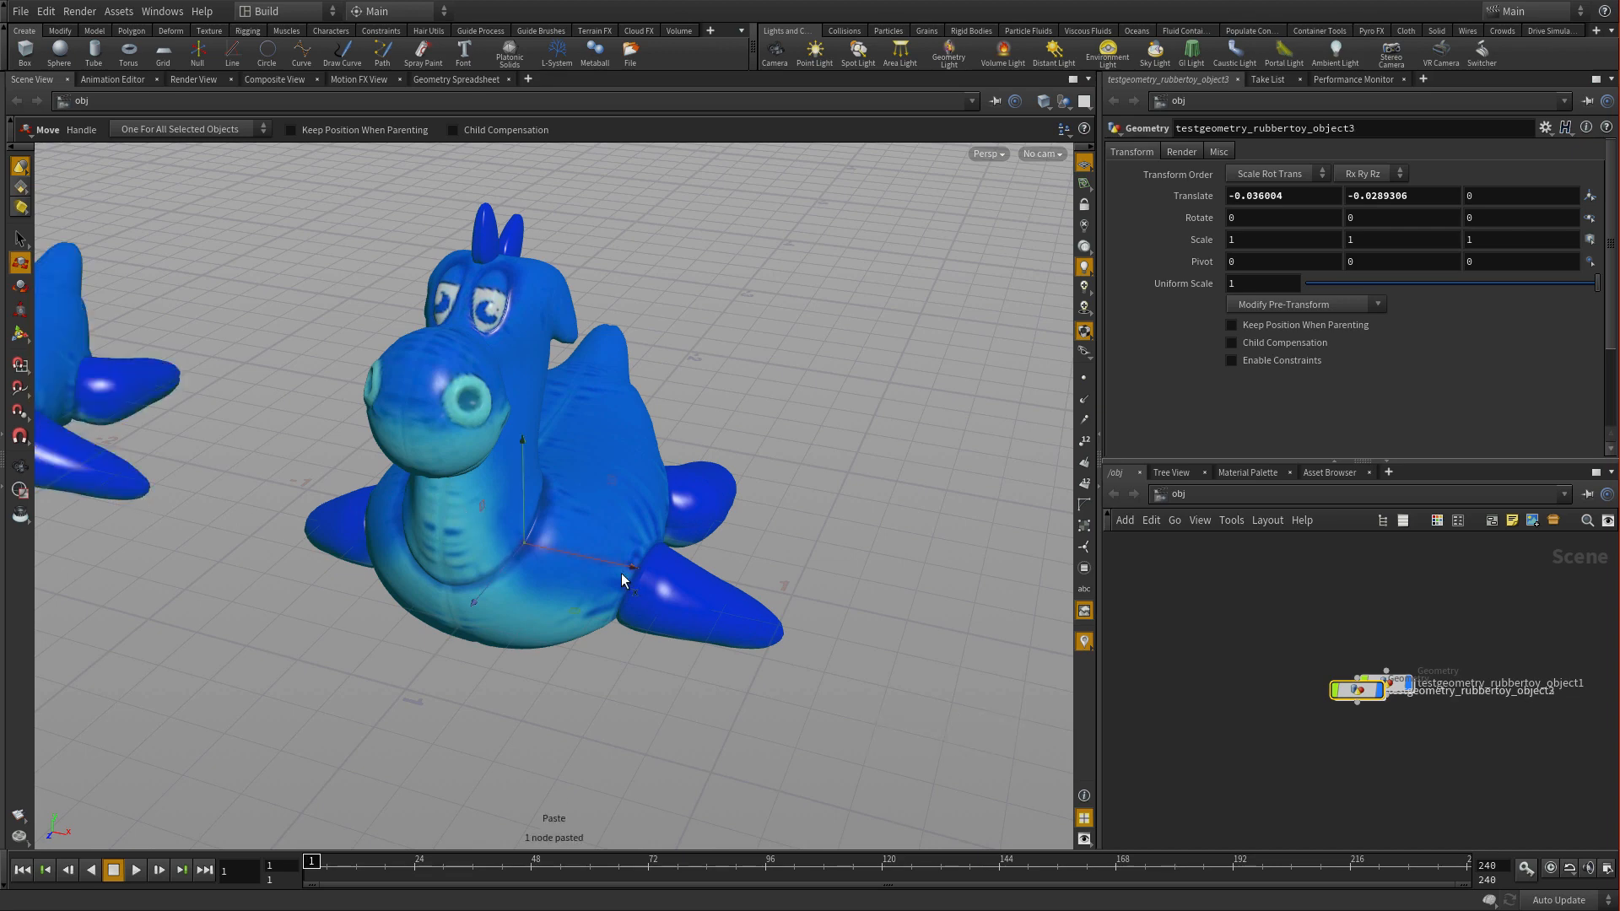
drag(615, 572, 1450, 686)
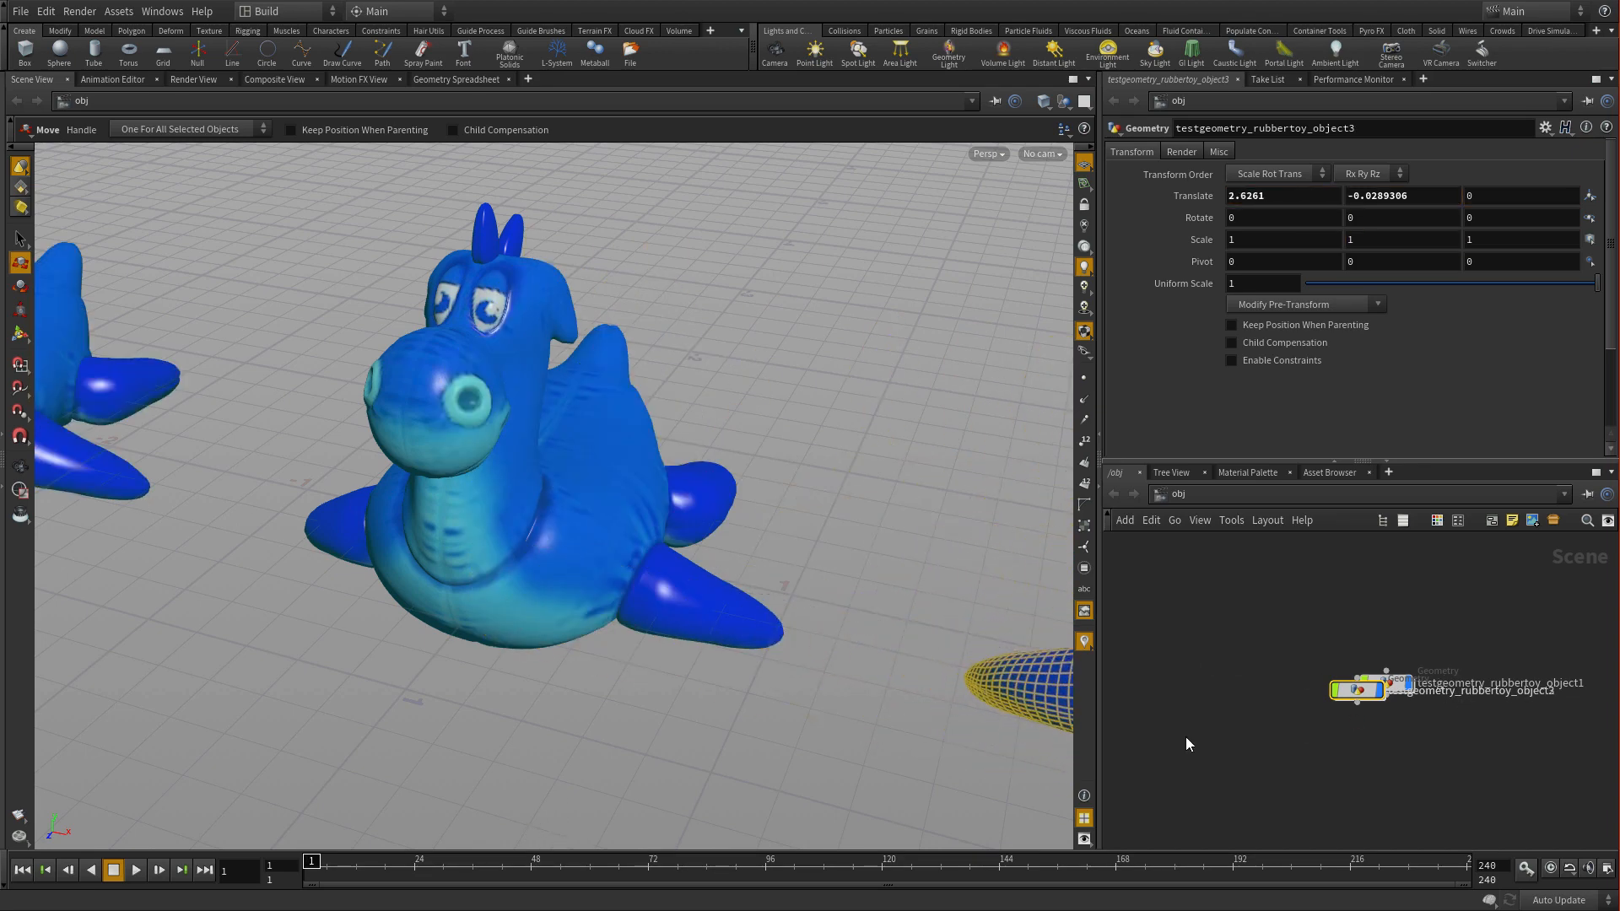
key(h)
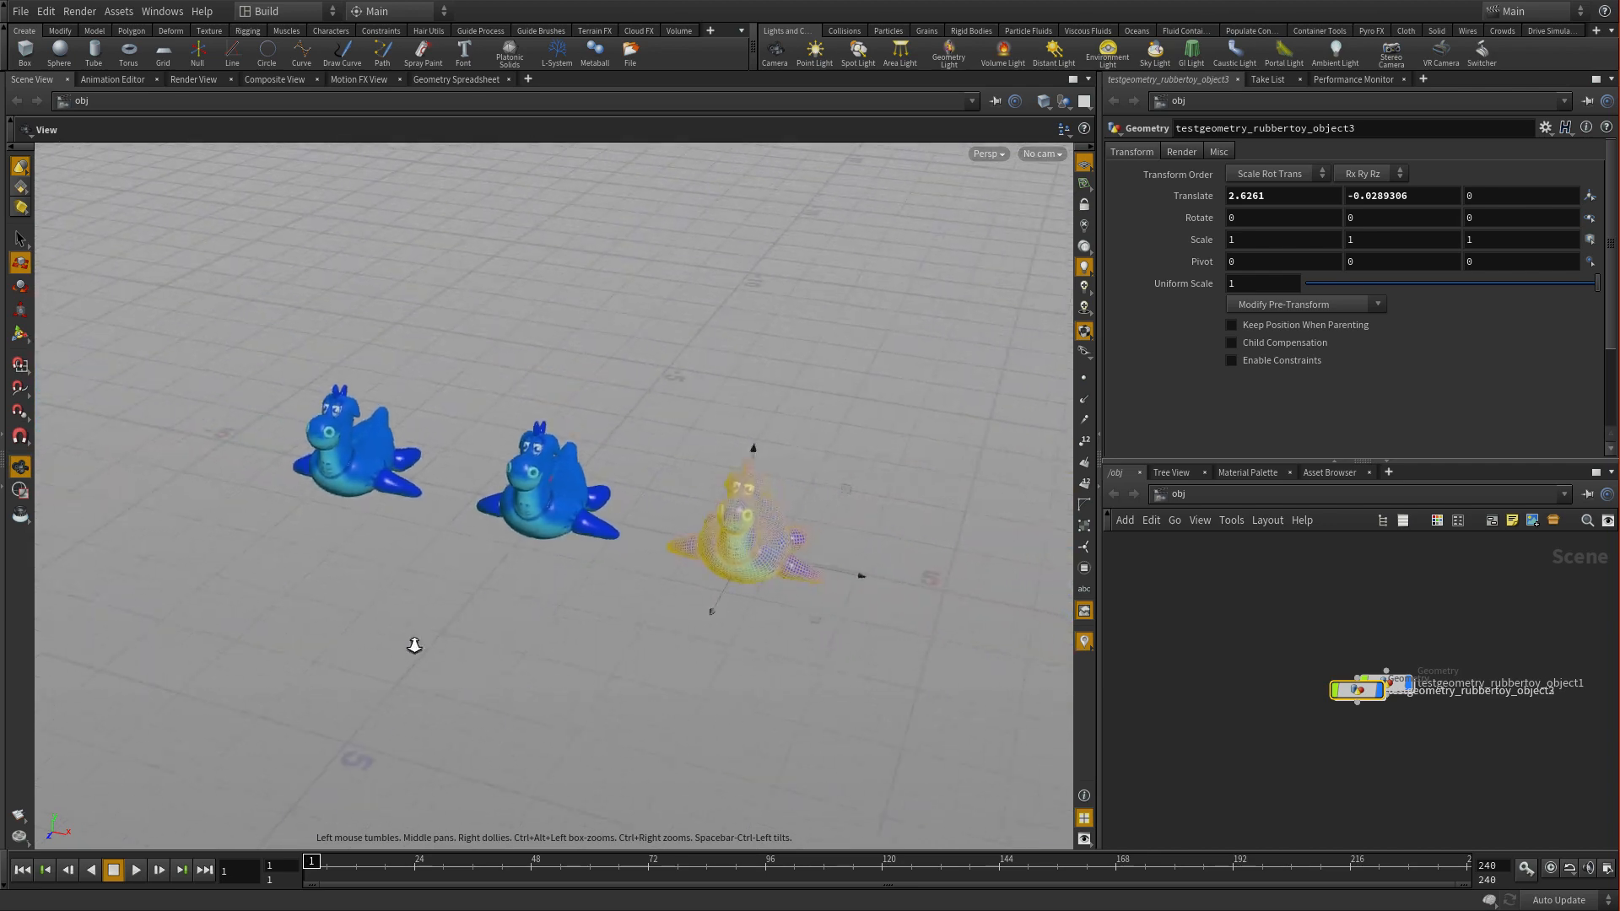
Scale the copy on the positive X side uniformly to about 2 and the one on the negative side to about 0.3.
click(20, 310)
drag(934, 600, 1074, 615)
click(308, 463)
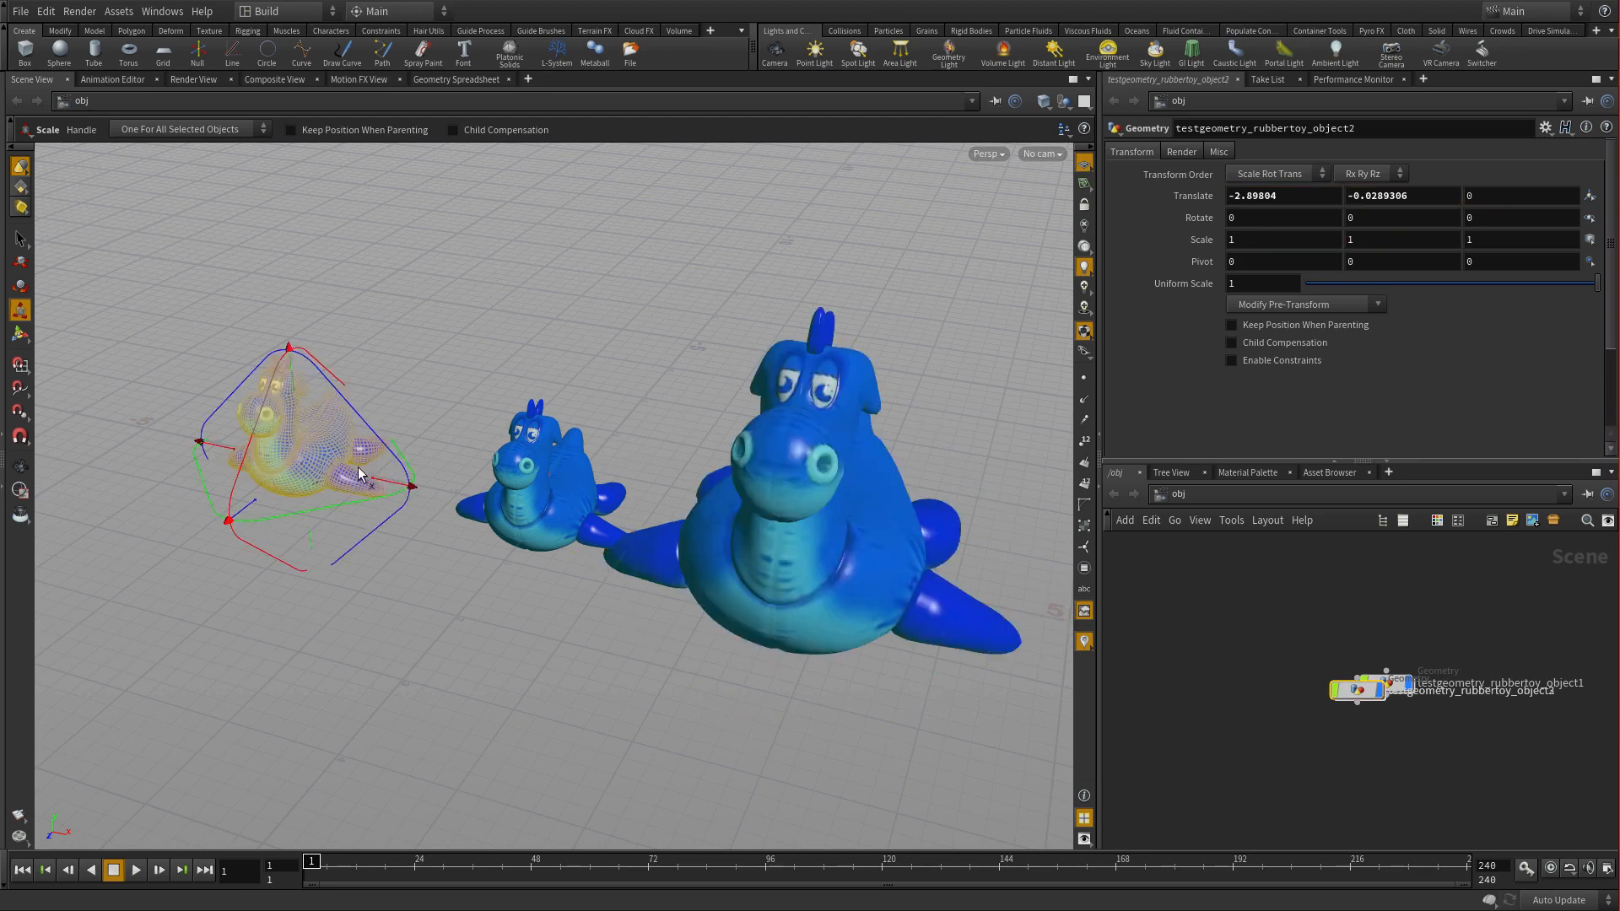
drag(411, 488, 333, 474)
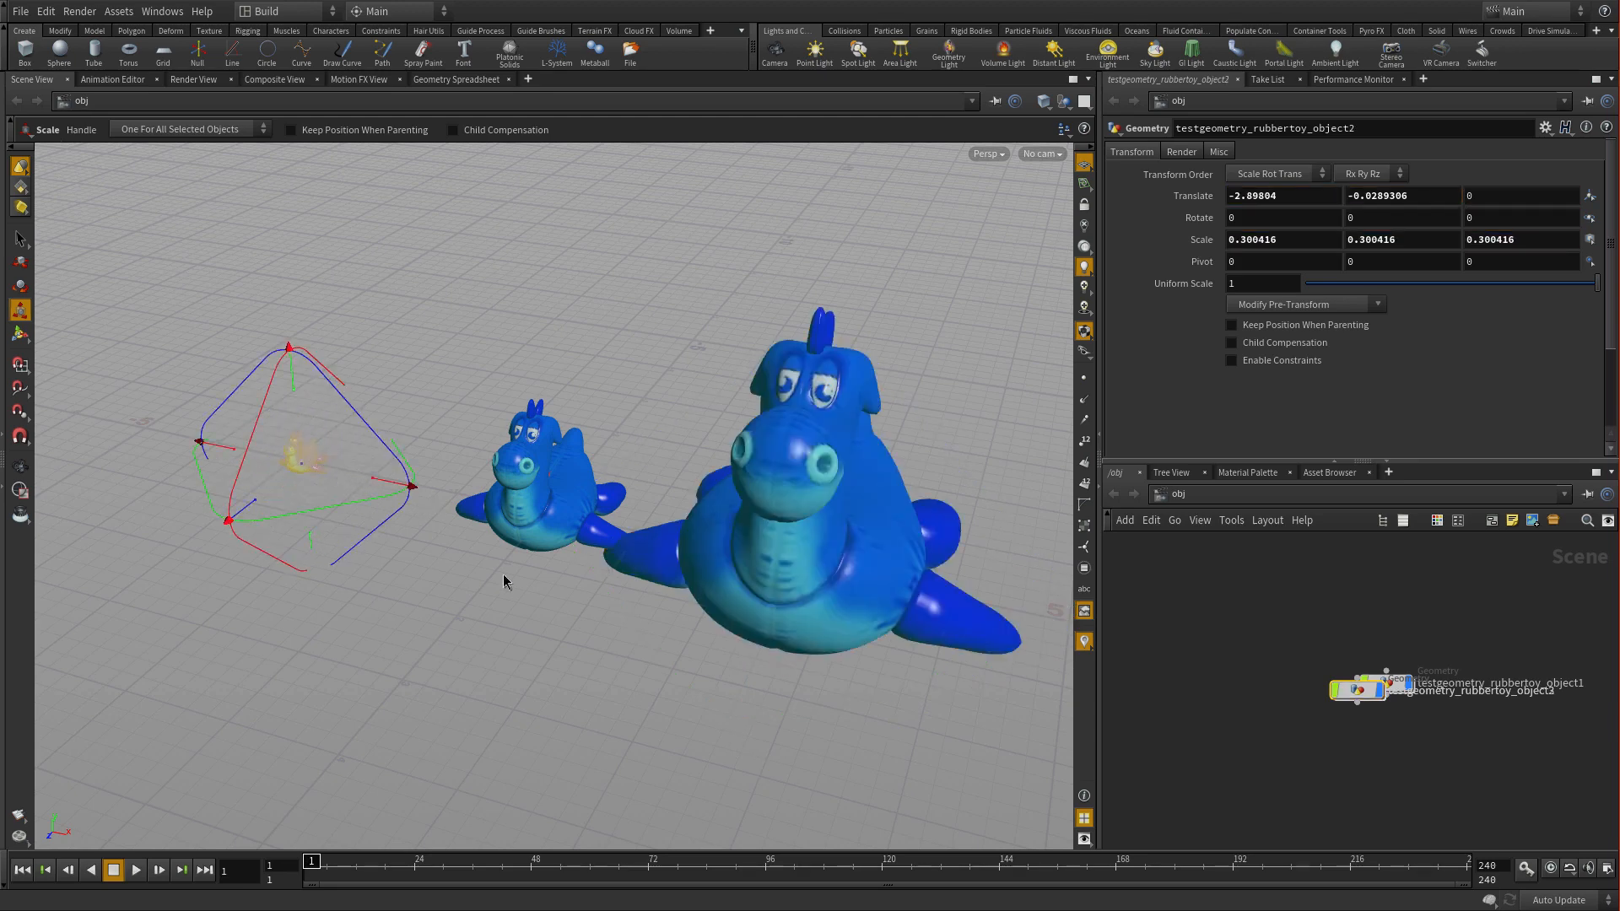
Move the largest toy farther out along the X axis to about 4.34.
click(716, 592)
click(20, 262)
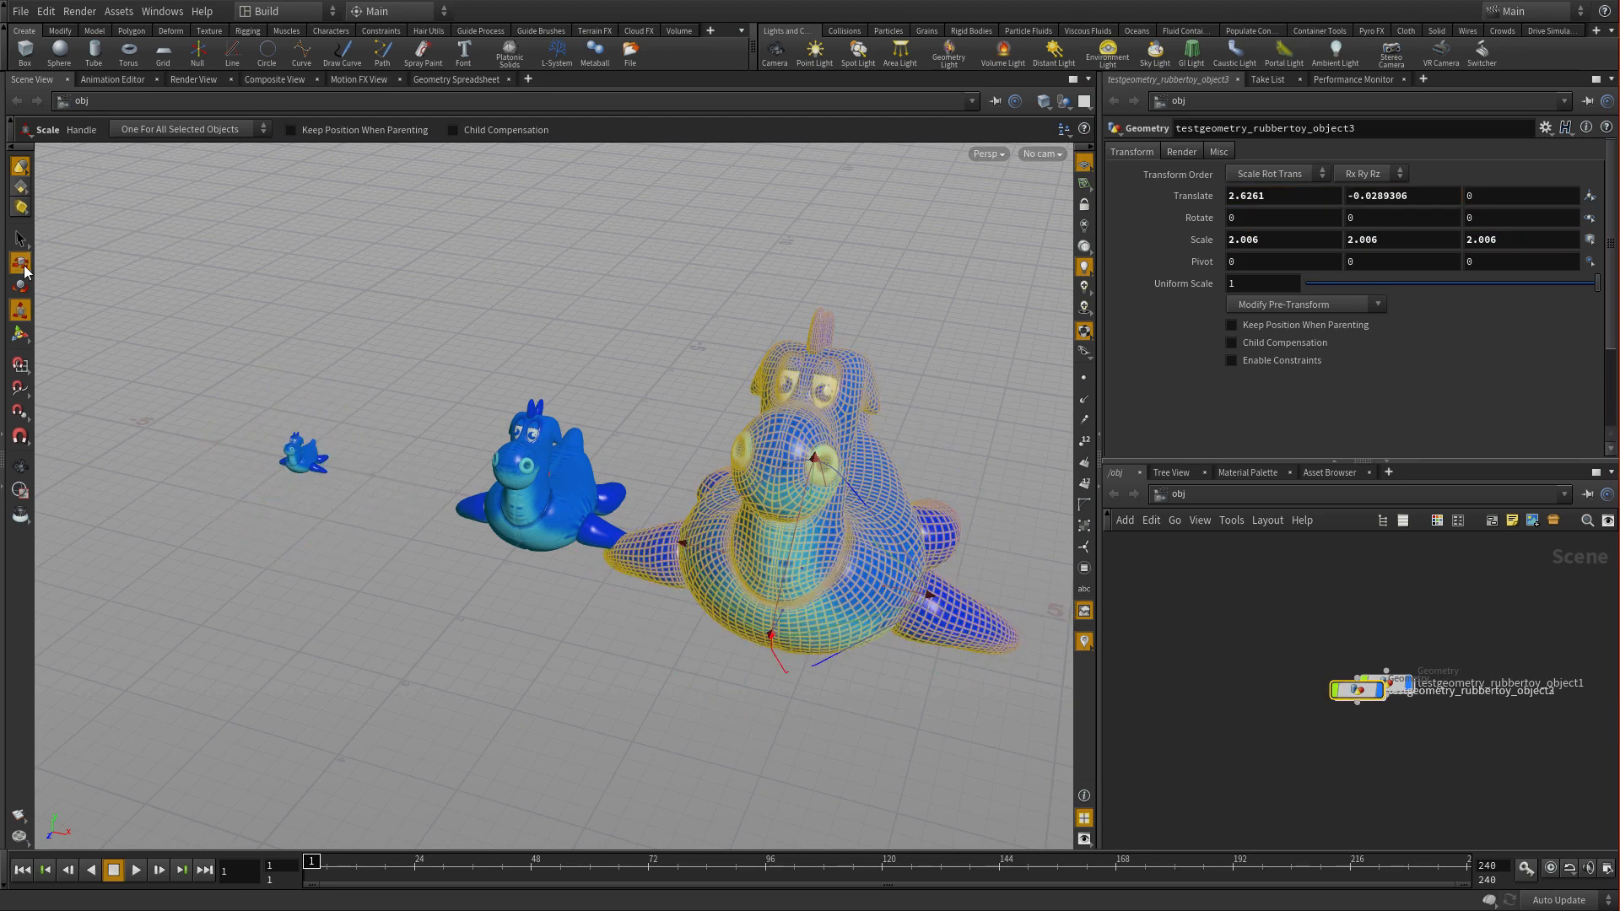
drag(861, 590, 1024, 629)
click(720, 680)
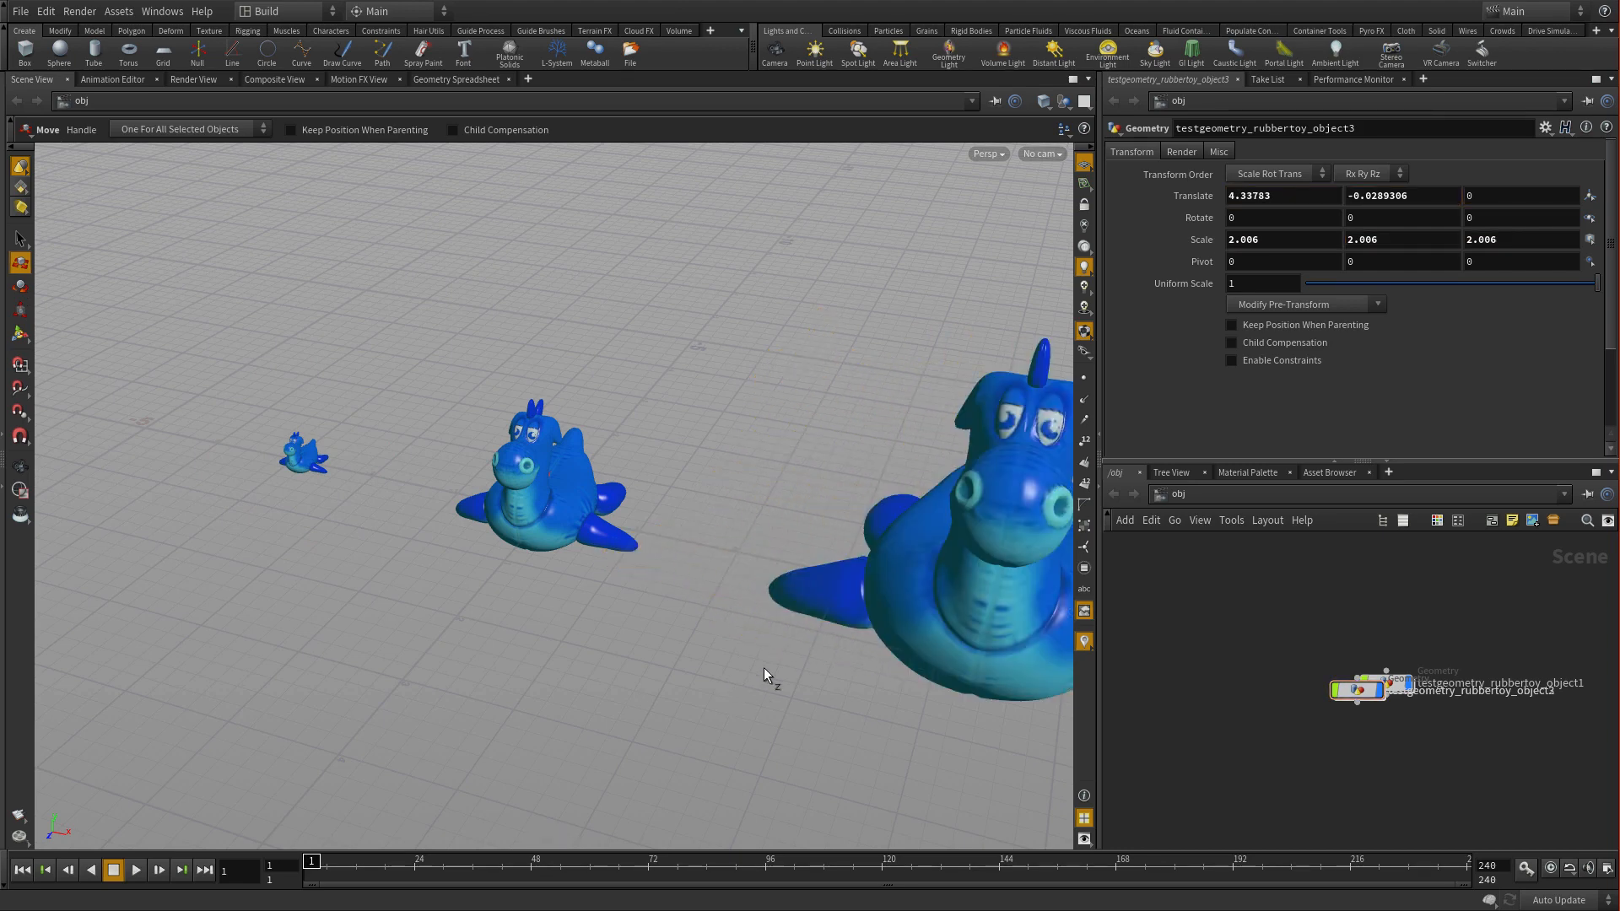
Select the smallest toy, frame the view on it and inspect it from its other side.
click(306, 465)
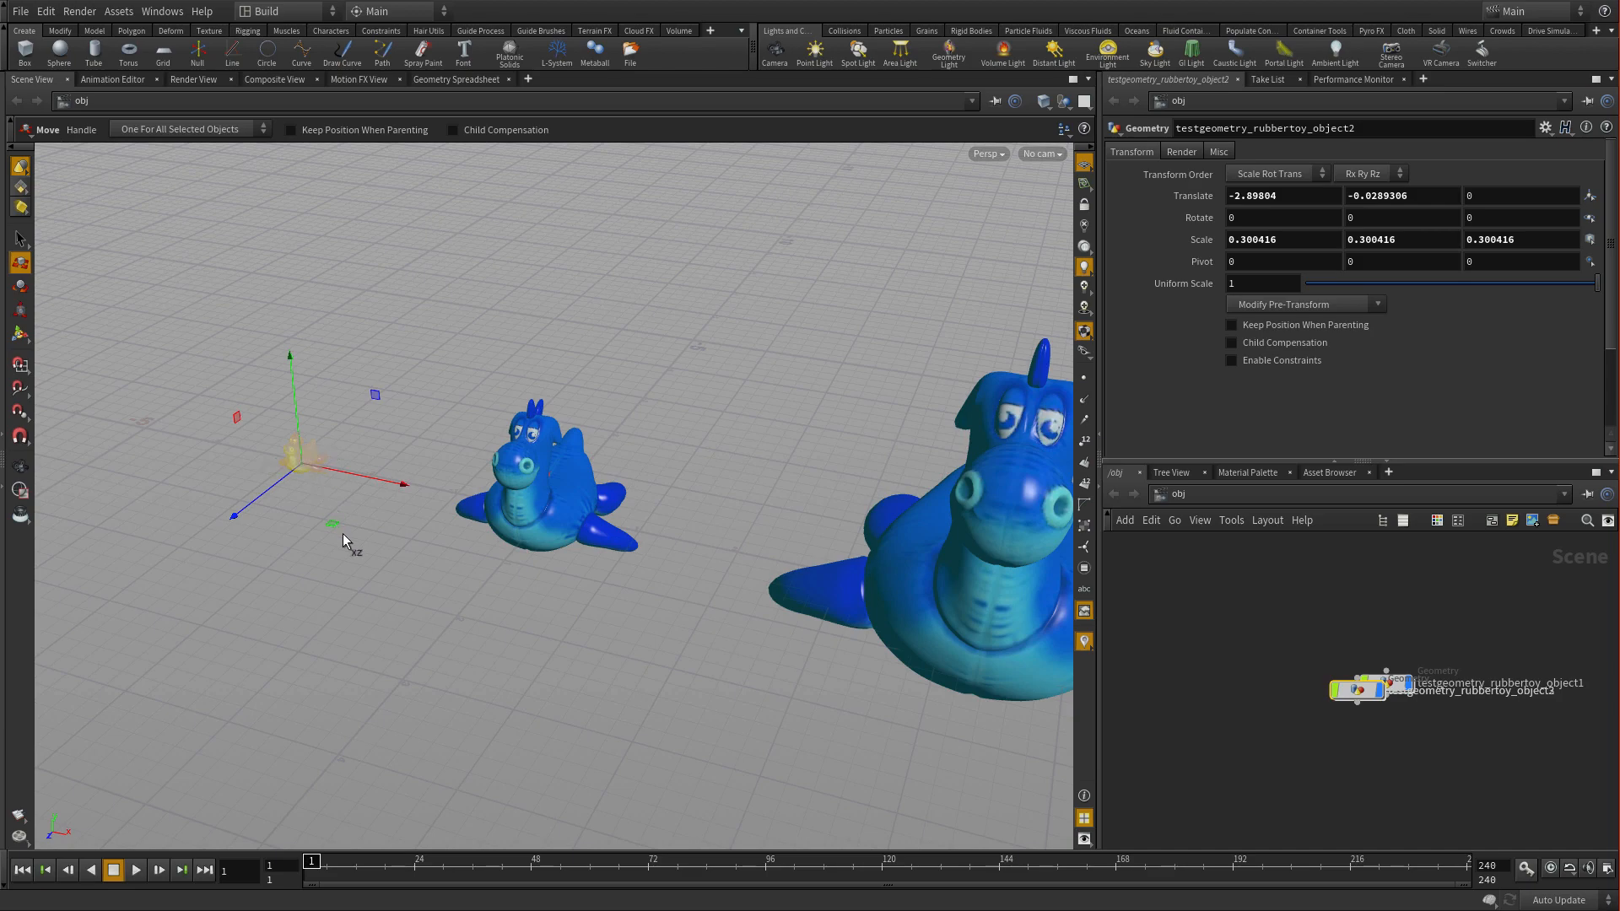
key(space+f)
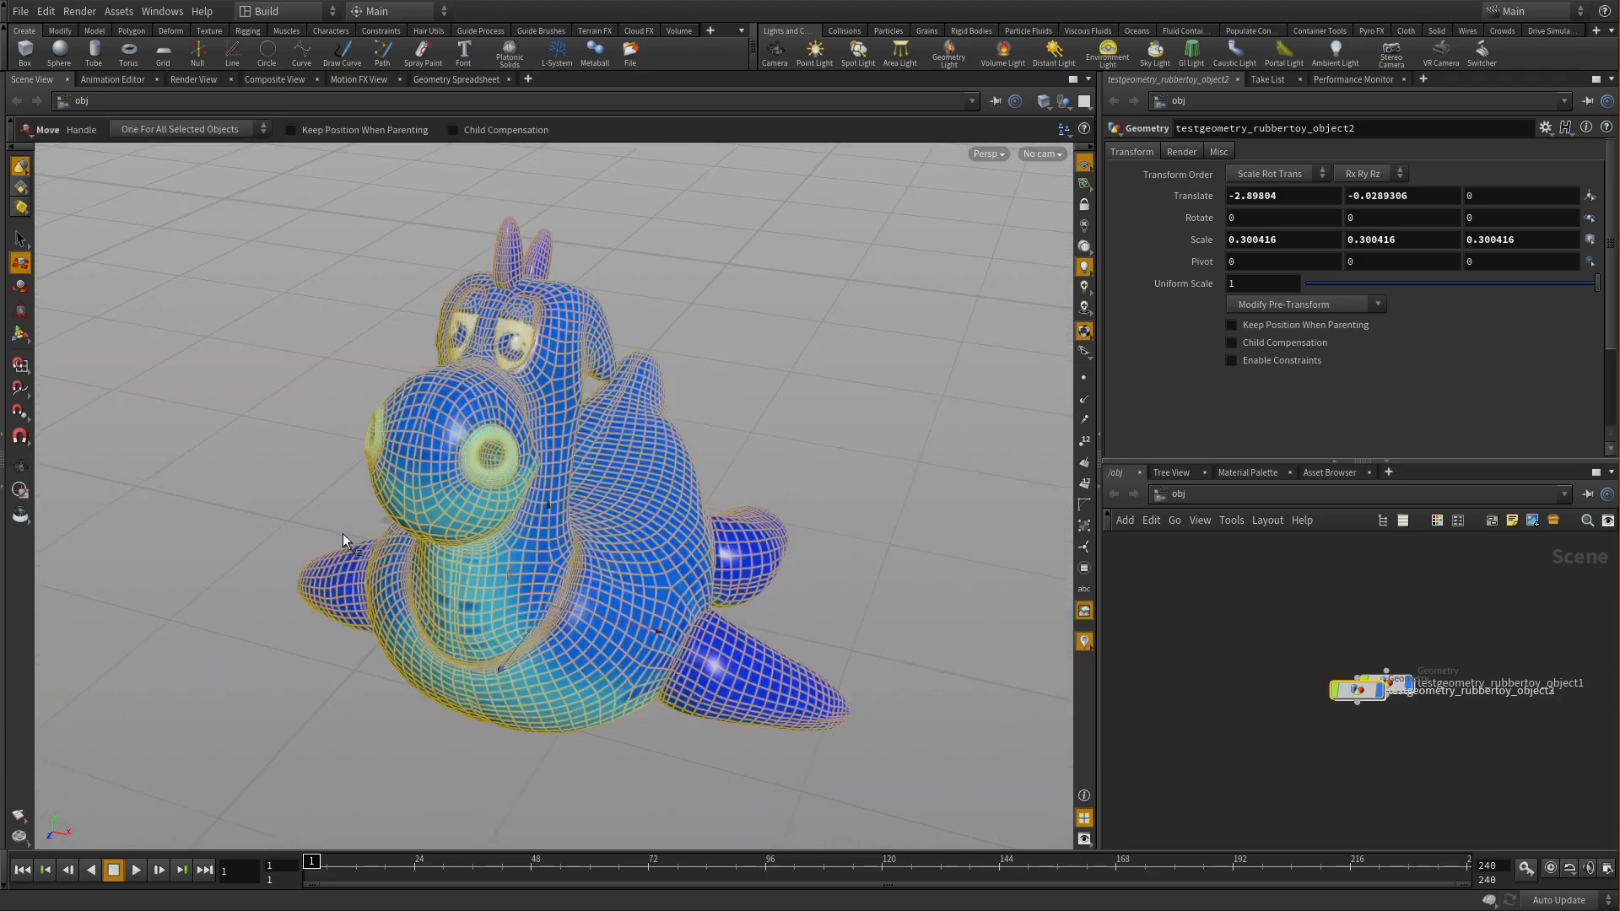
drag(372, 569, 759, 547)
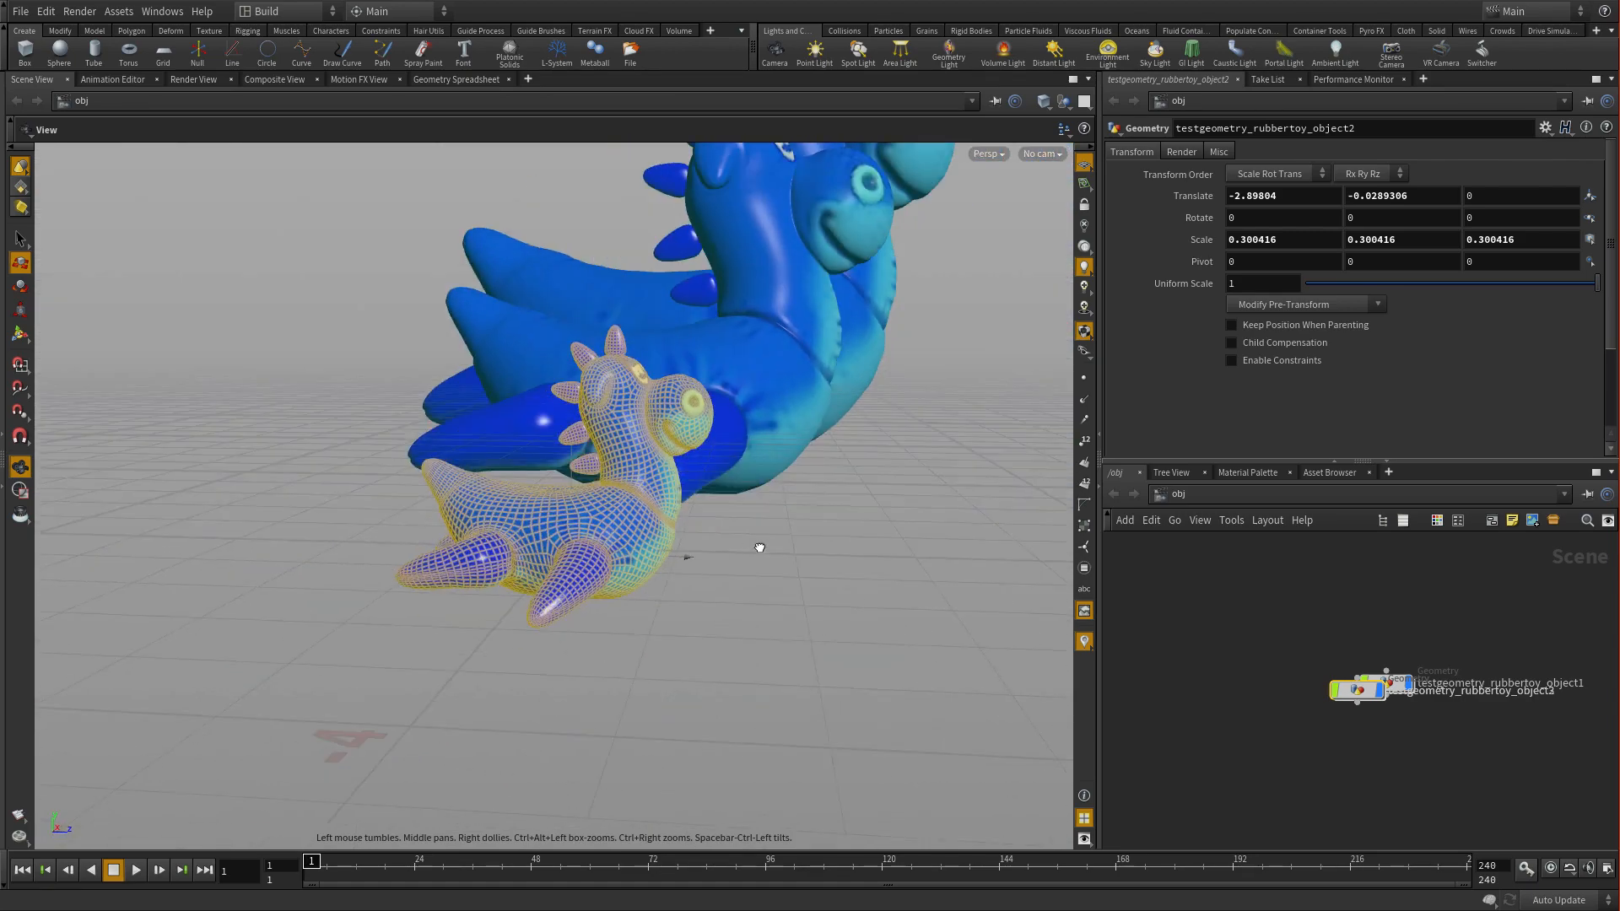
Select the largest toy, frame it and inspect it up close from the front, ending with all three toys in view.
click(634, 297)
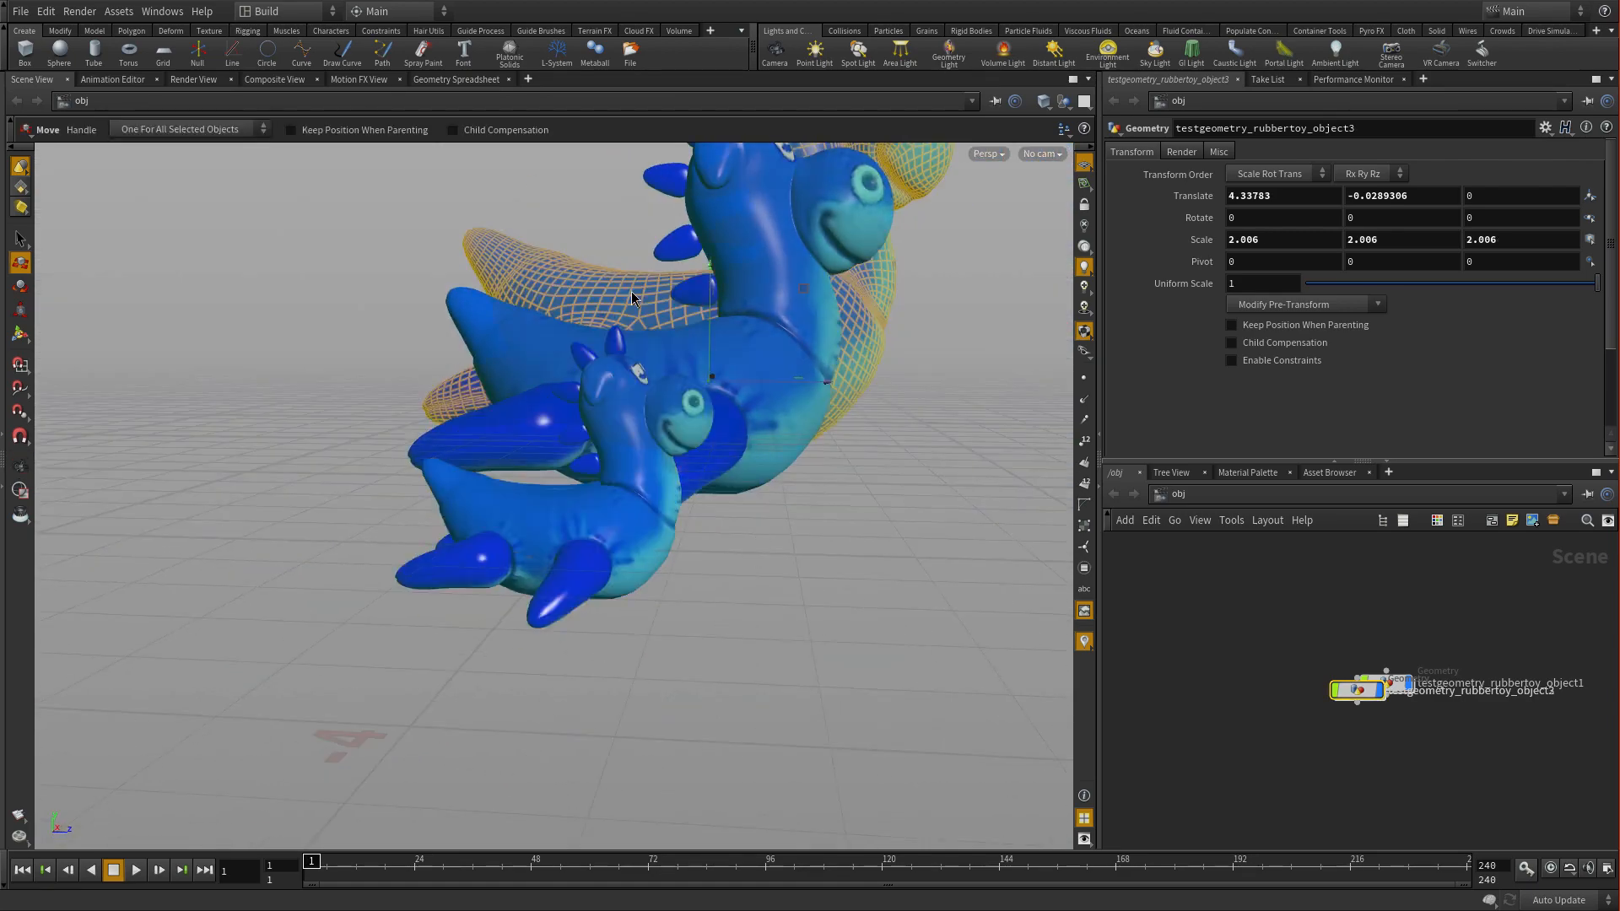
key(space+f)
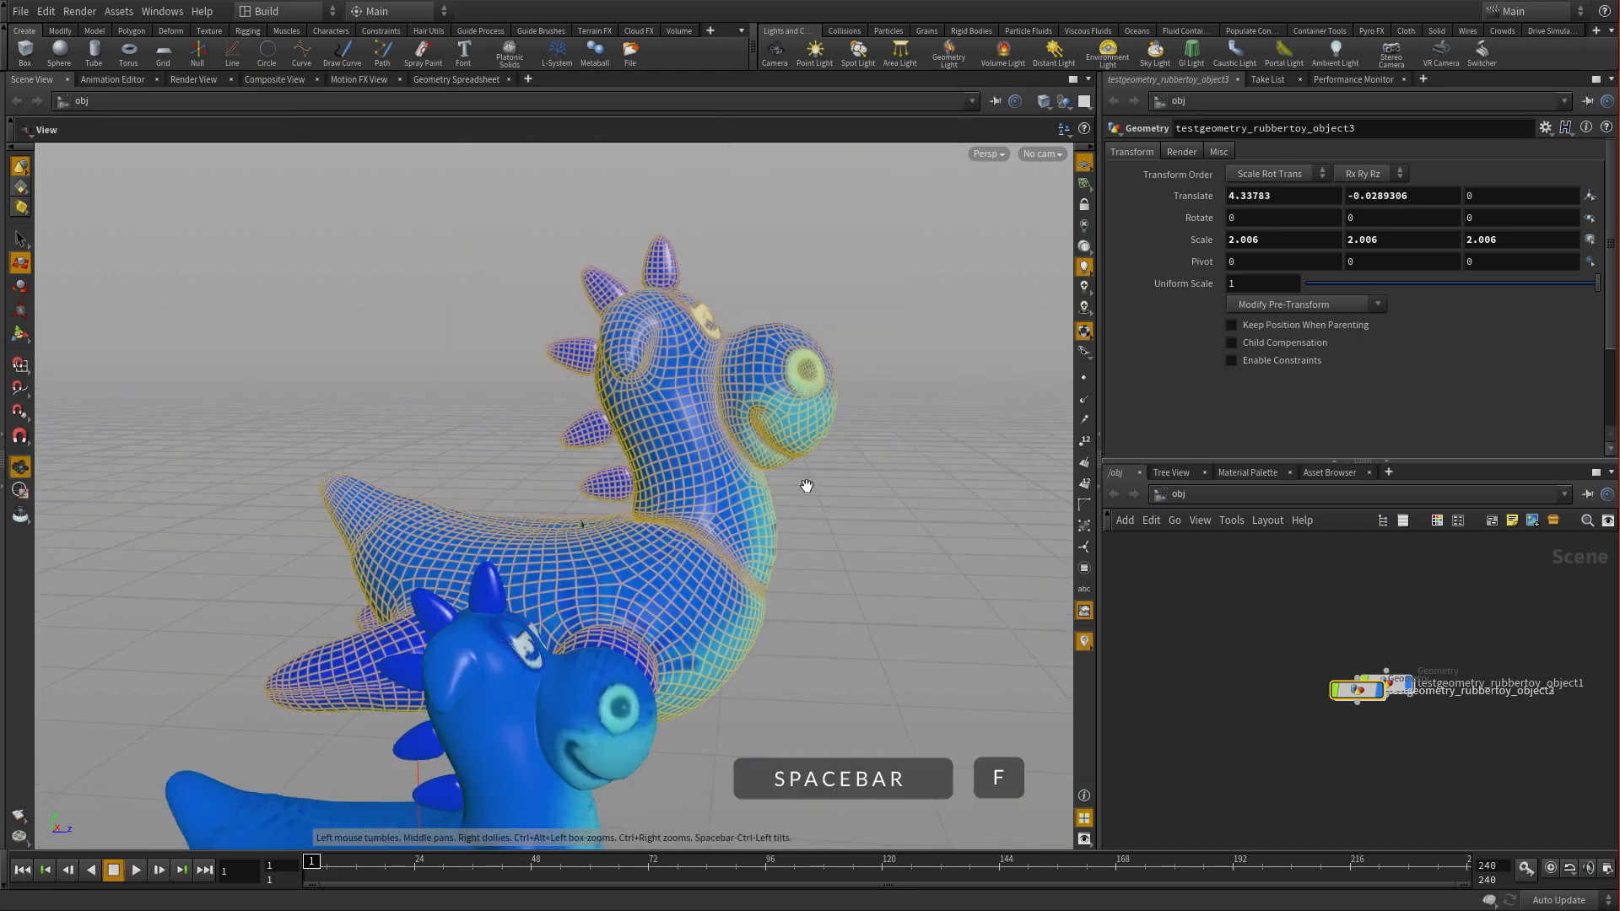
drag(807, 486, 584, 524)
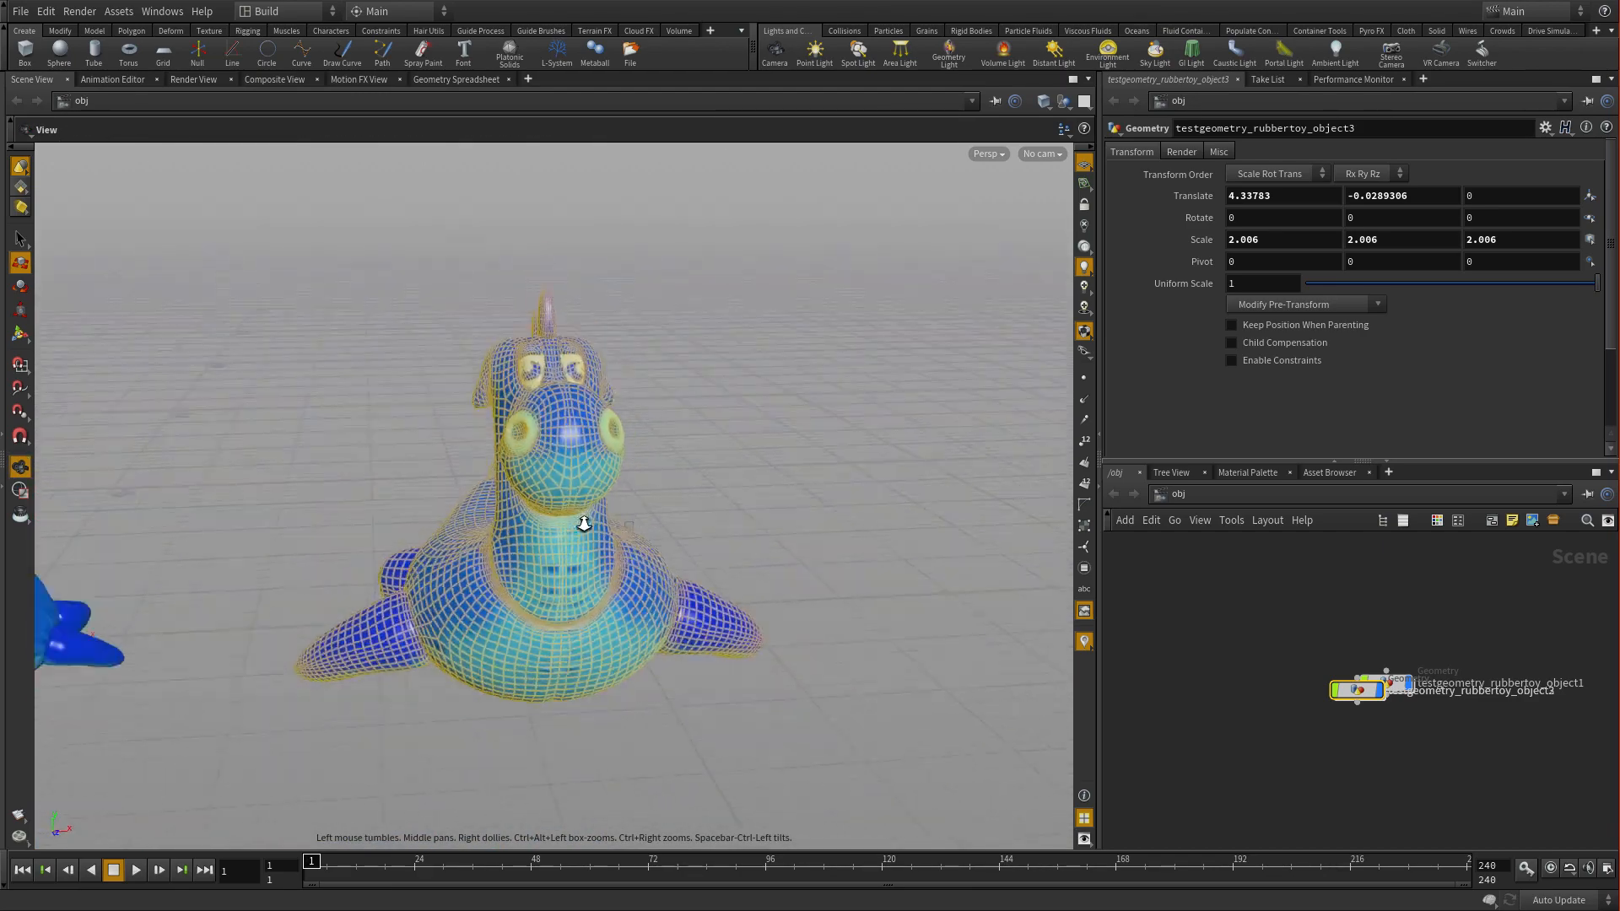
right_drag(584, 524, 429, 553)
drag(569, 530, 596, 508)
right_drag(592, 513, 850, 343)
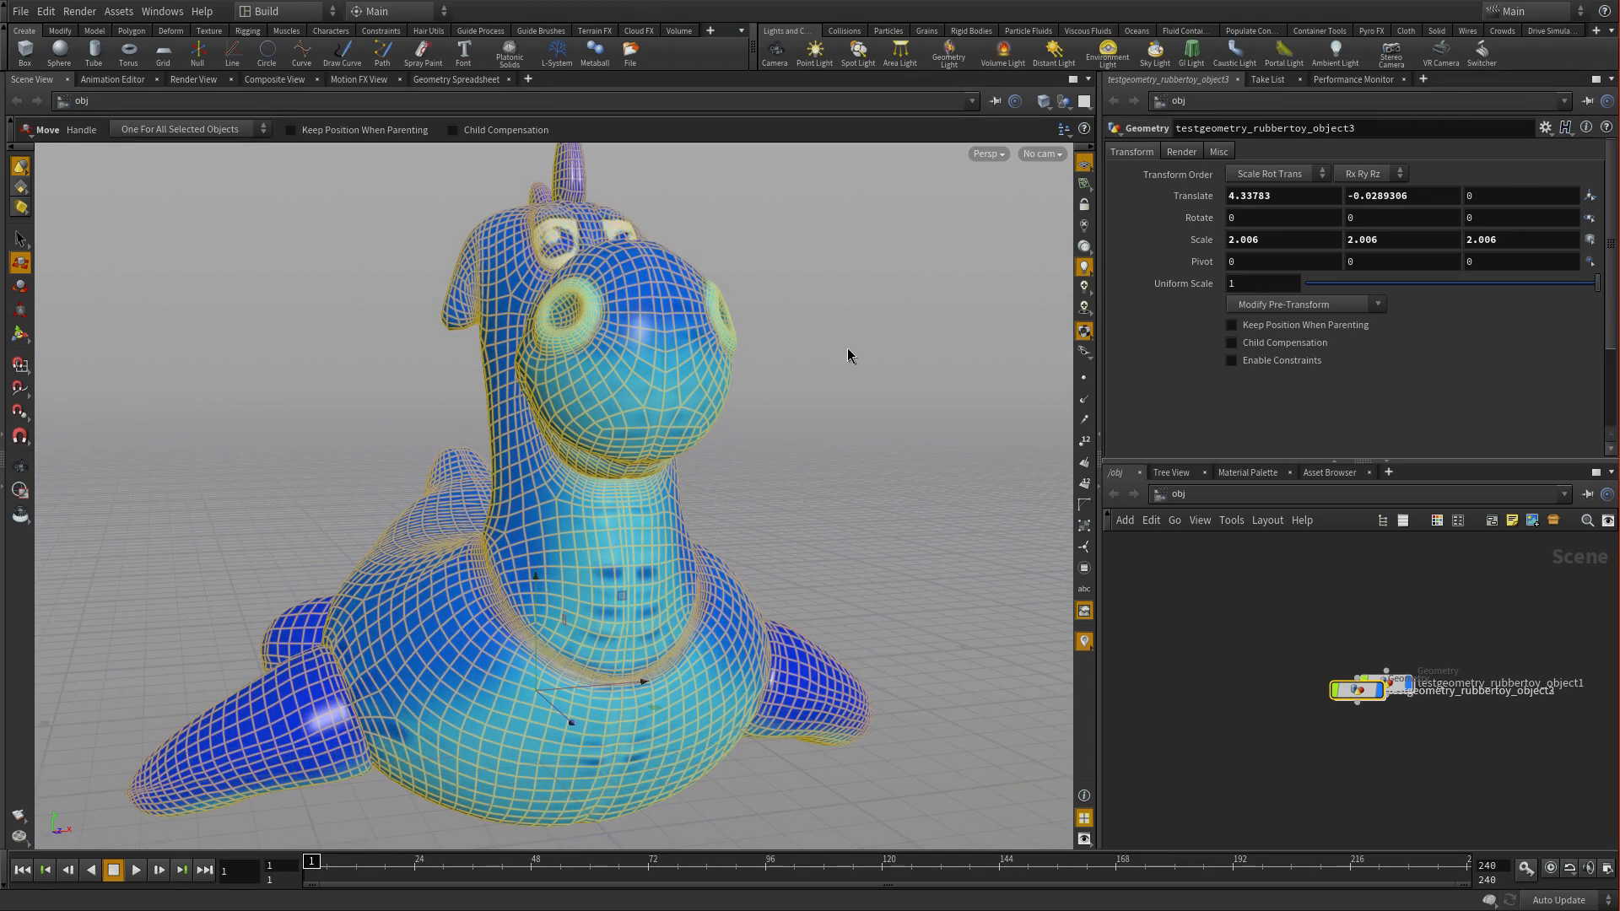
key(space+a)
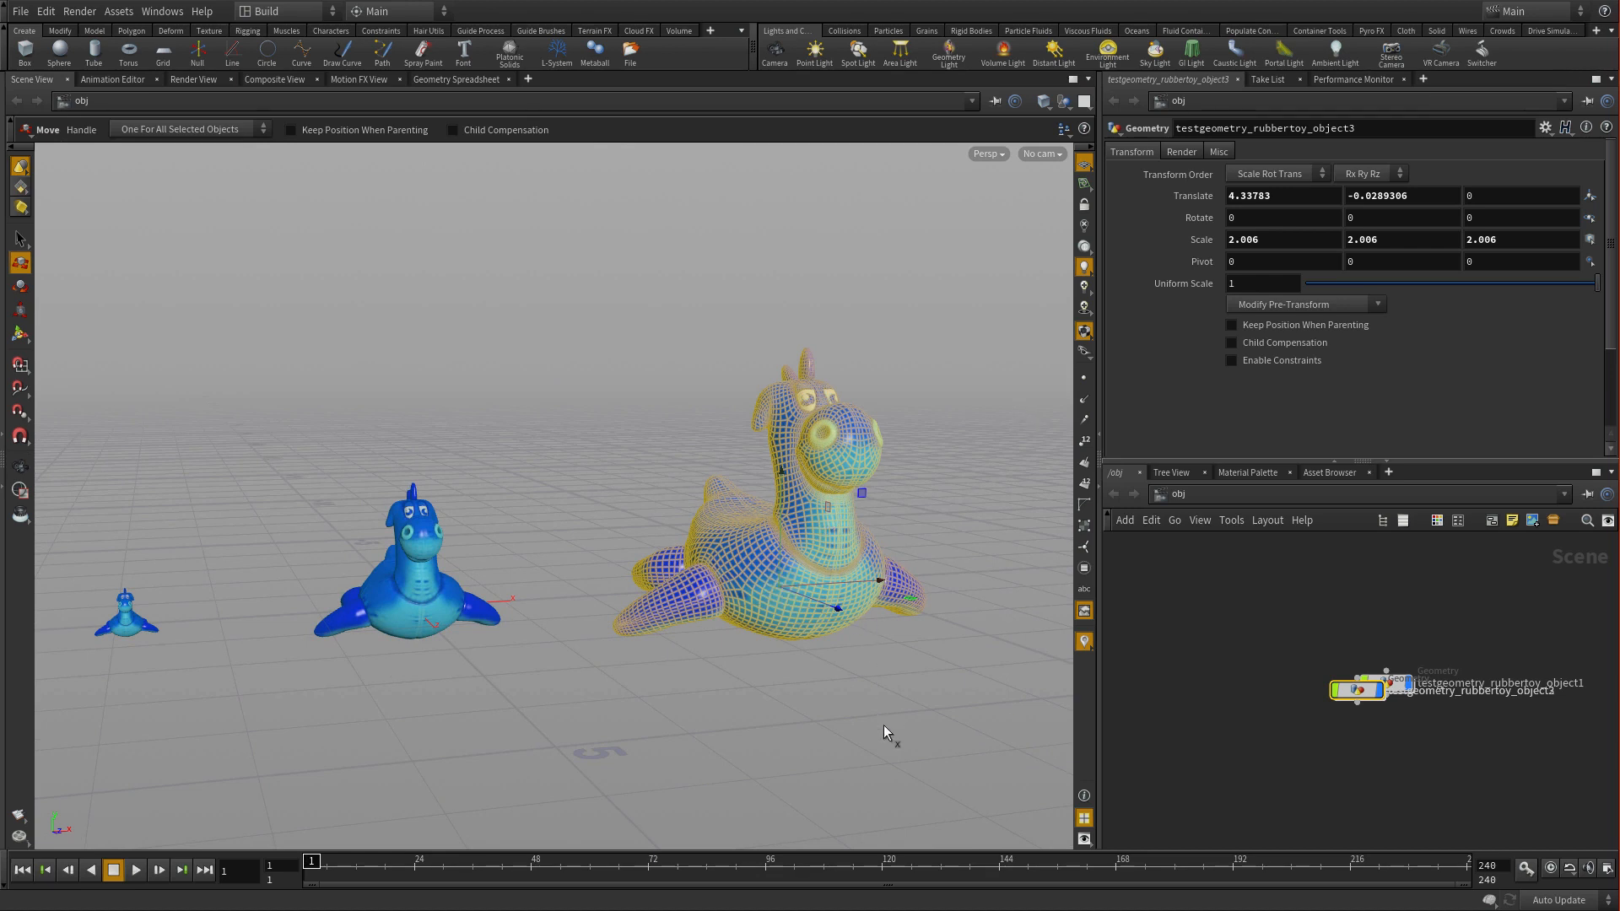
Clear the selection and compare the home view framing with the construction plane displayed and with it hidden again.
key(space+h)
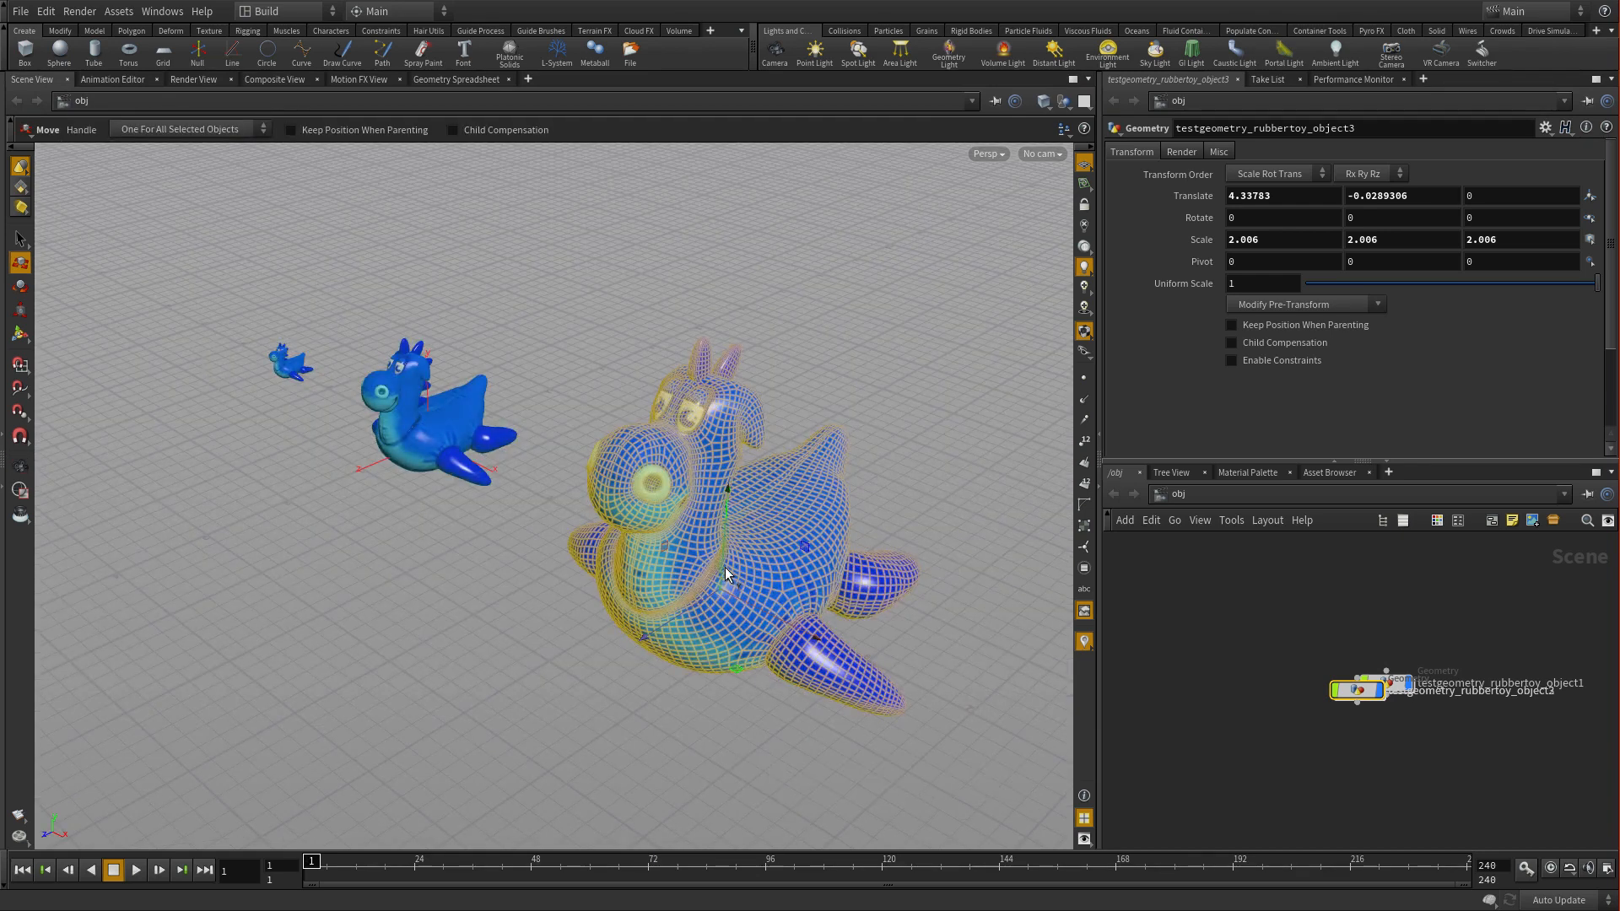
click(518, 660)
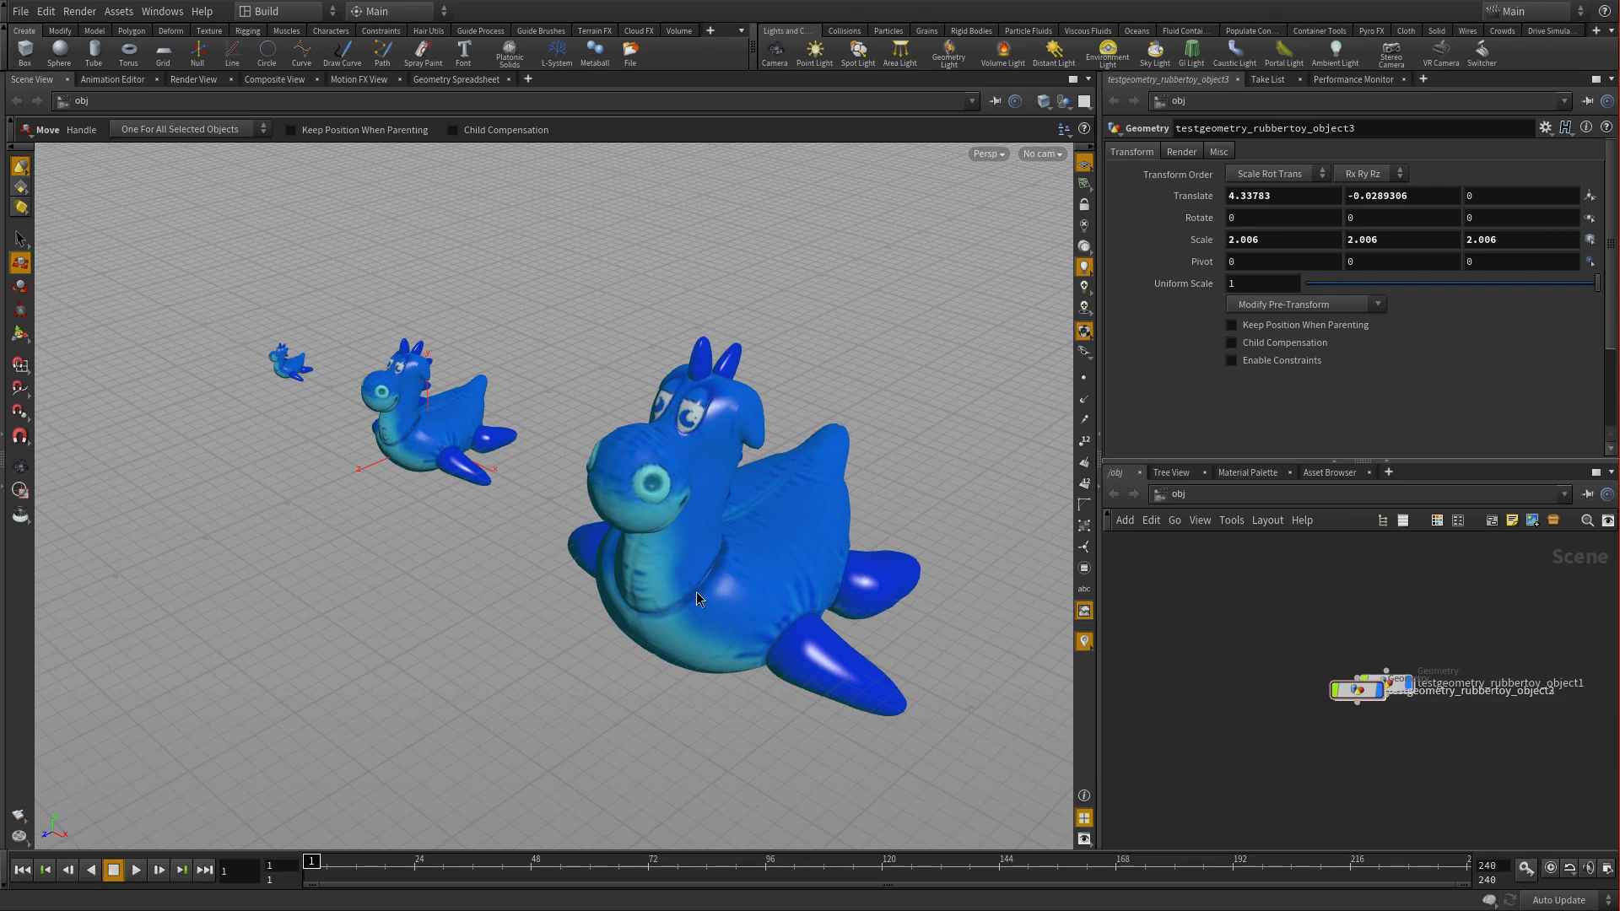
click(1084, 183)
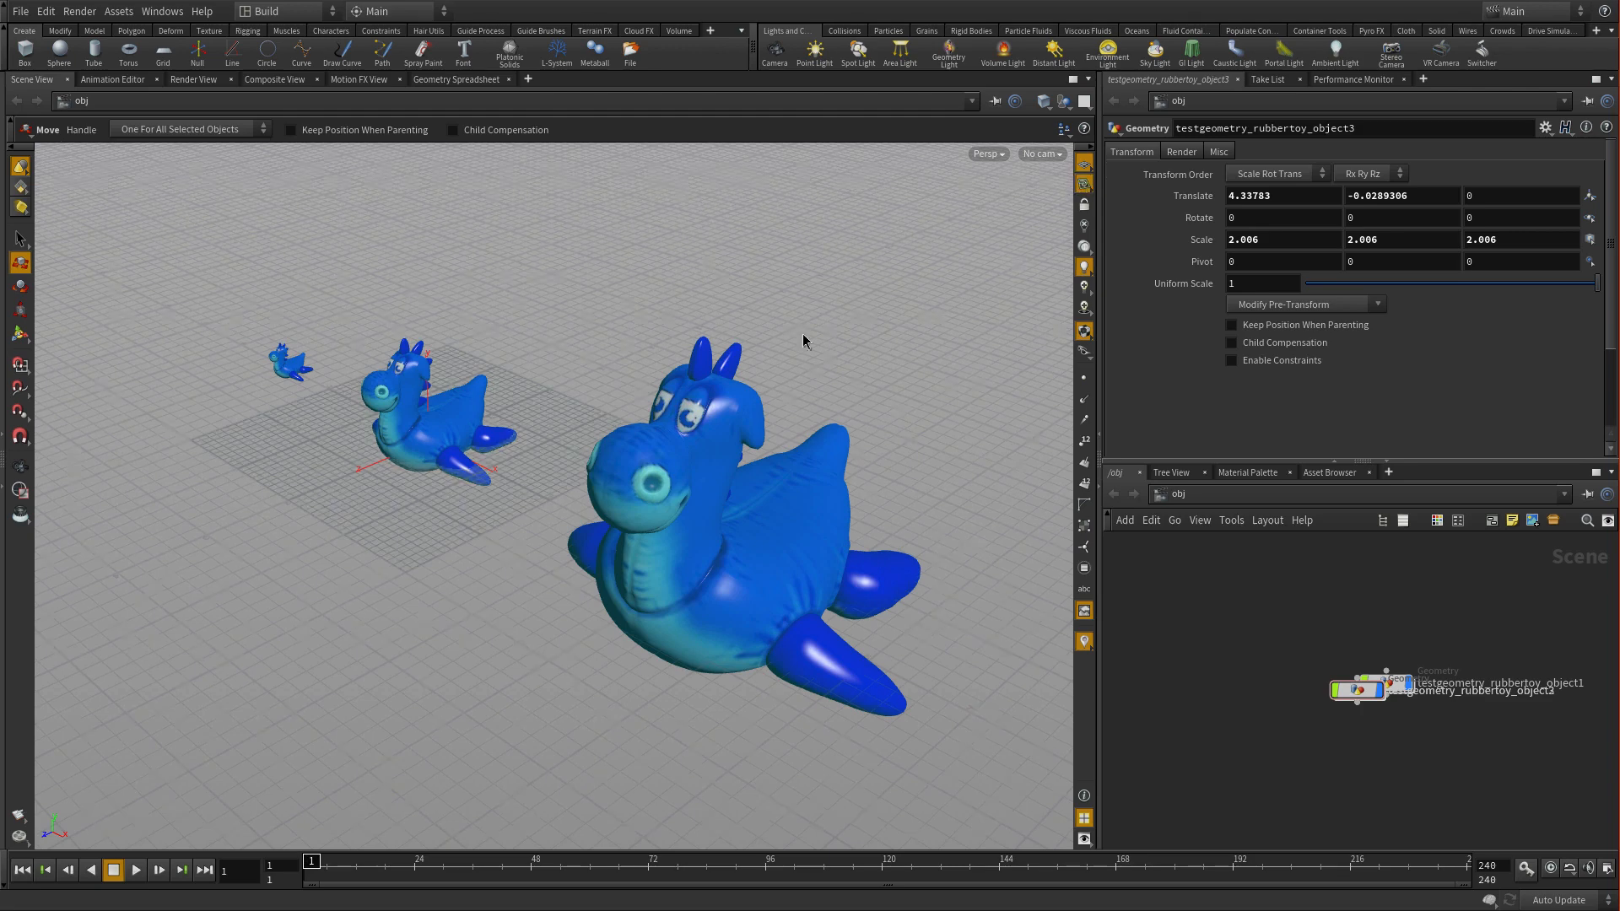
key(space+h)
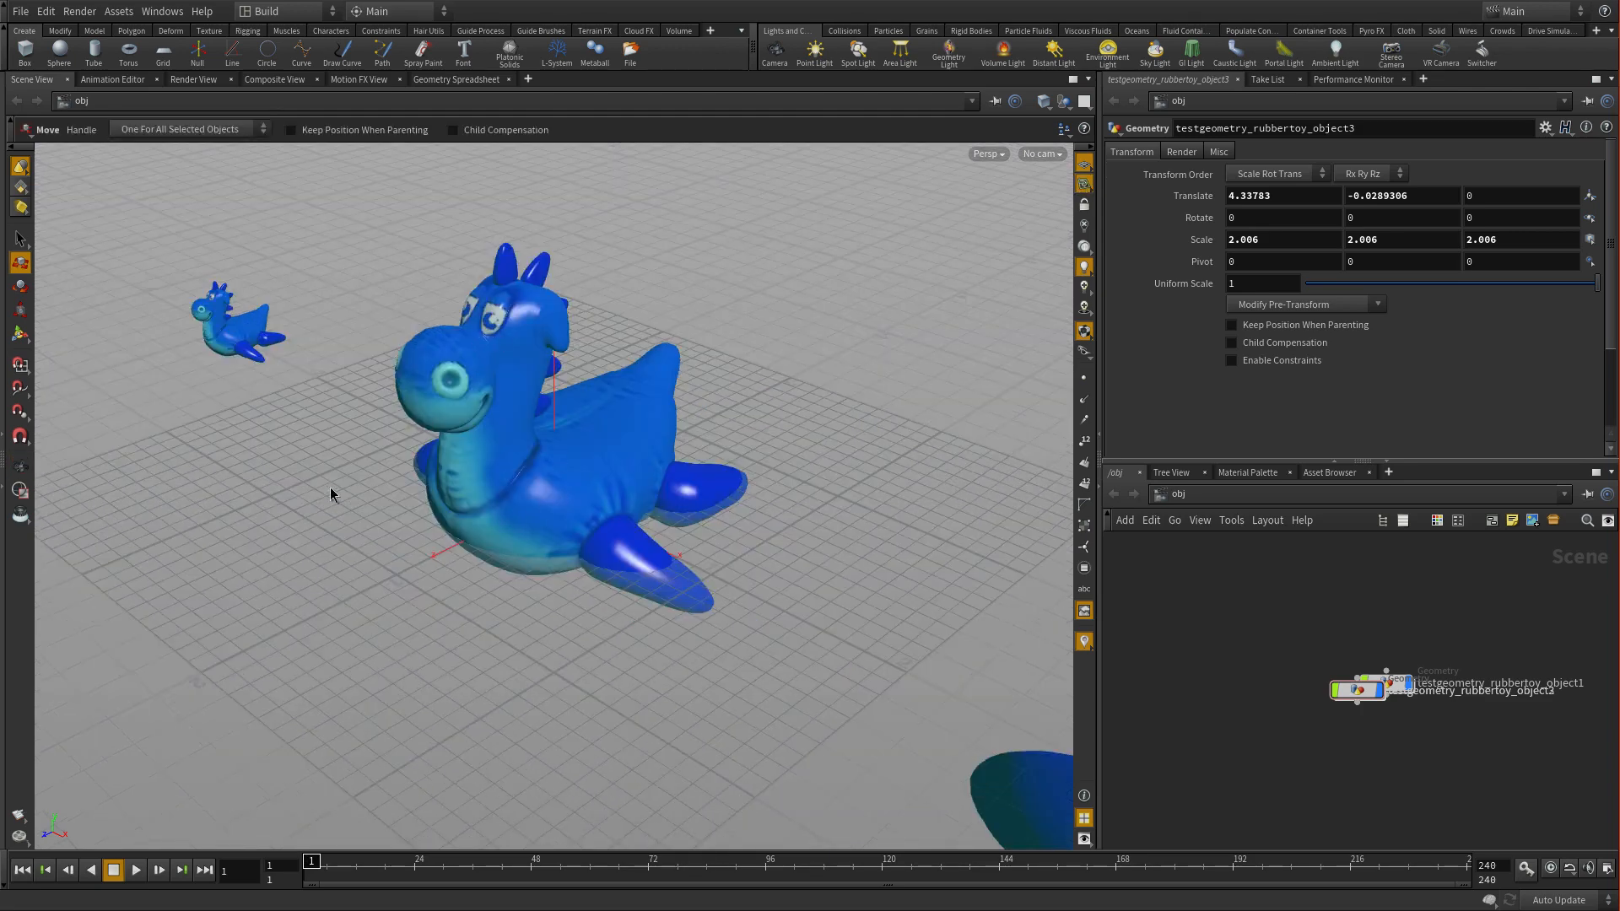
click(1084, 183)
key(space+h)
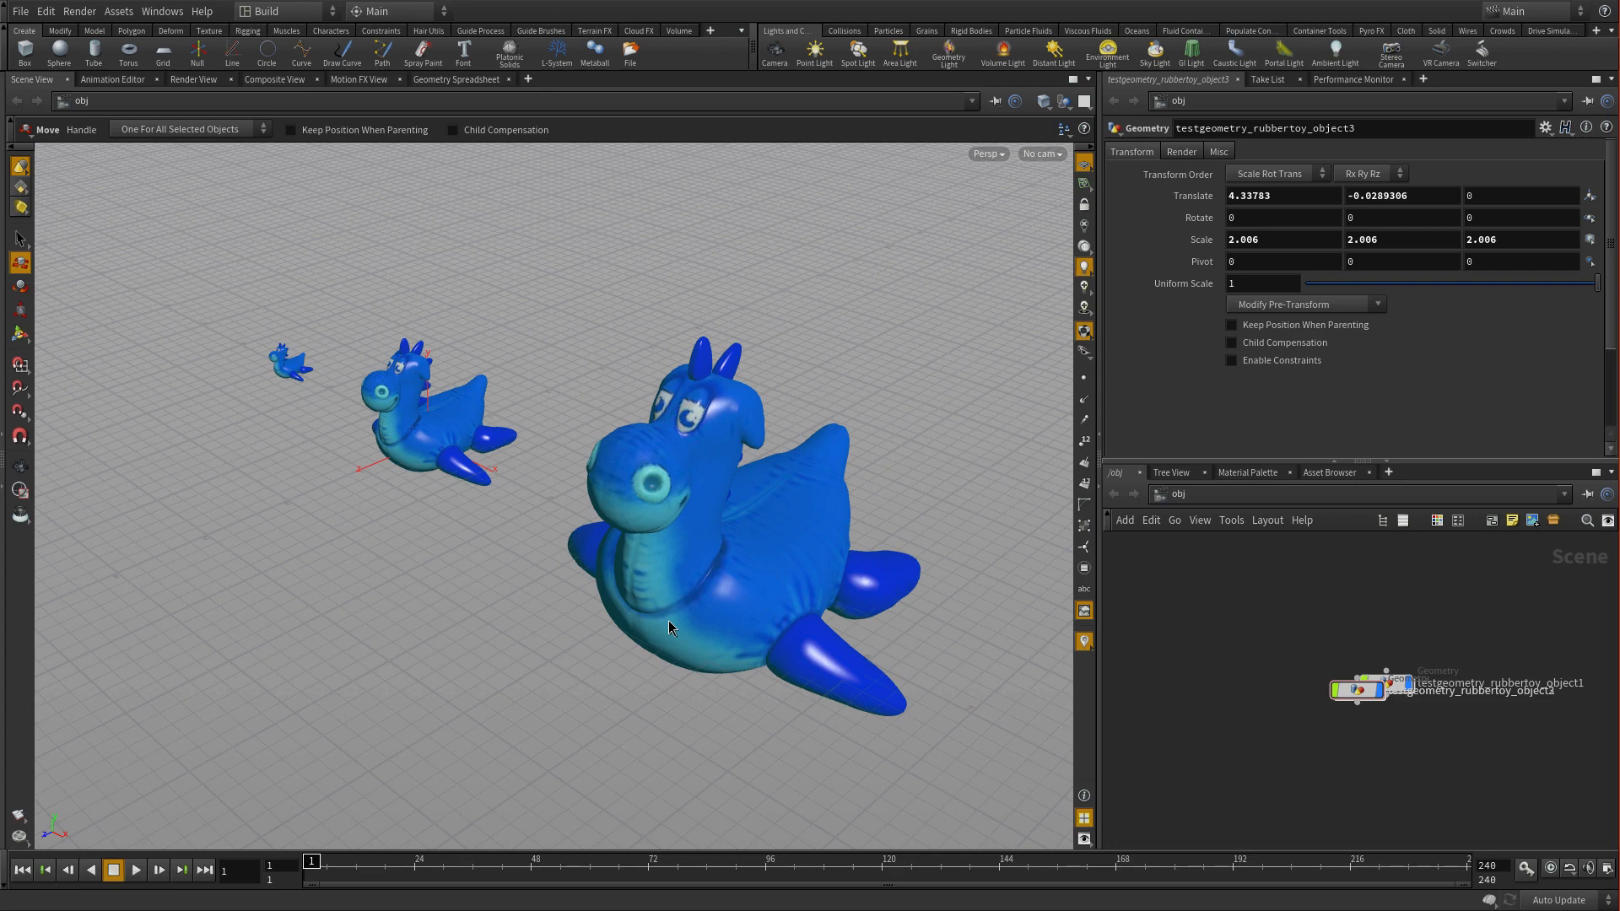
Select the smallest toy from a pulled-back view of the scene and frame the view on it.
alt+drag(277, 520, 579, 543)
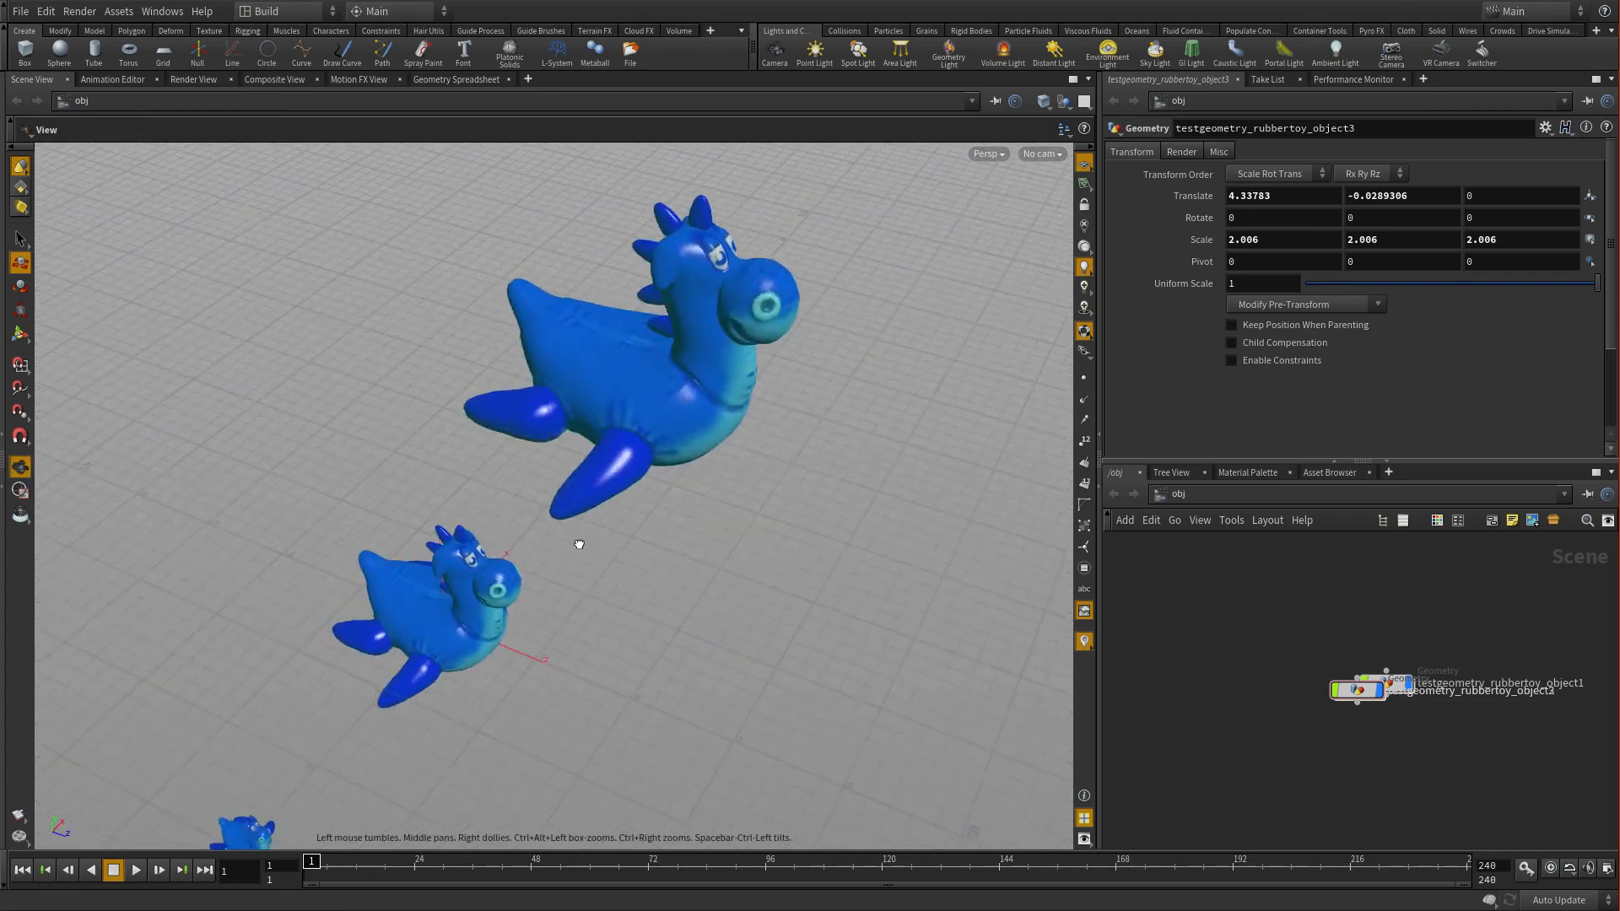
alt+right_drag(631, 571, 312, 715)
key(t)
click(448, 613)
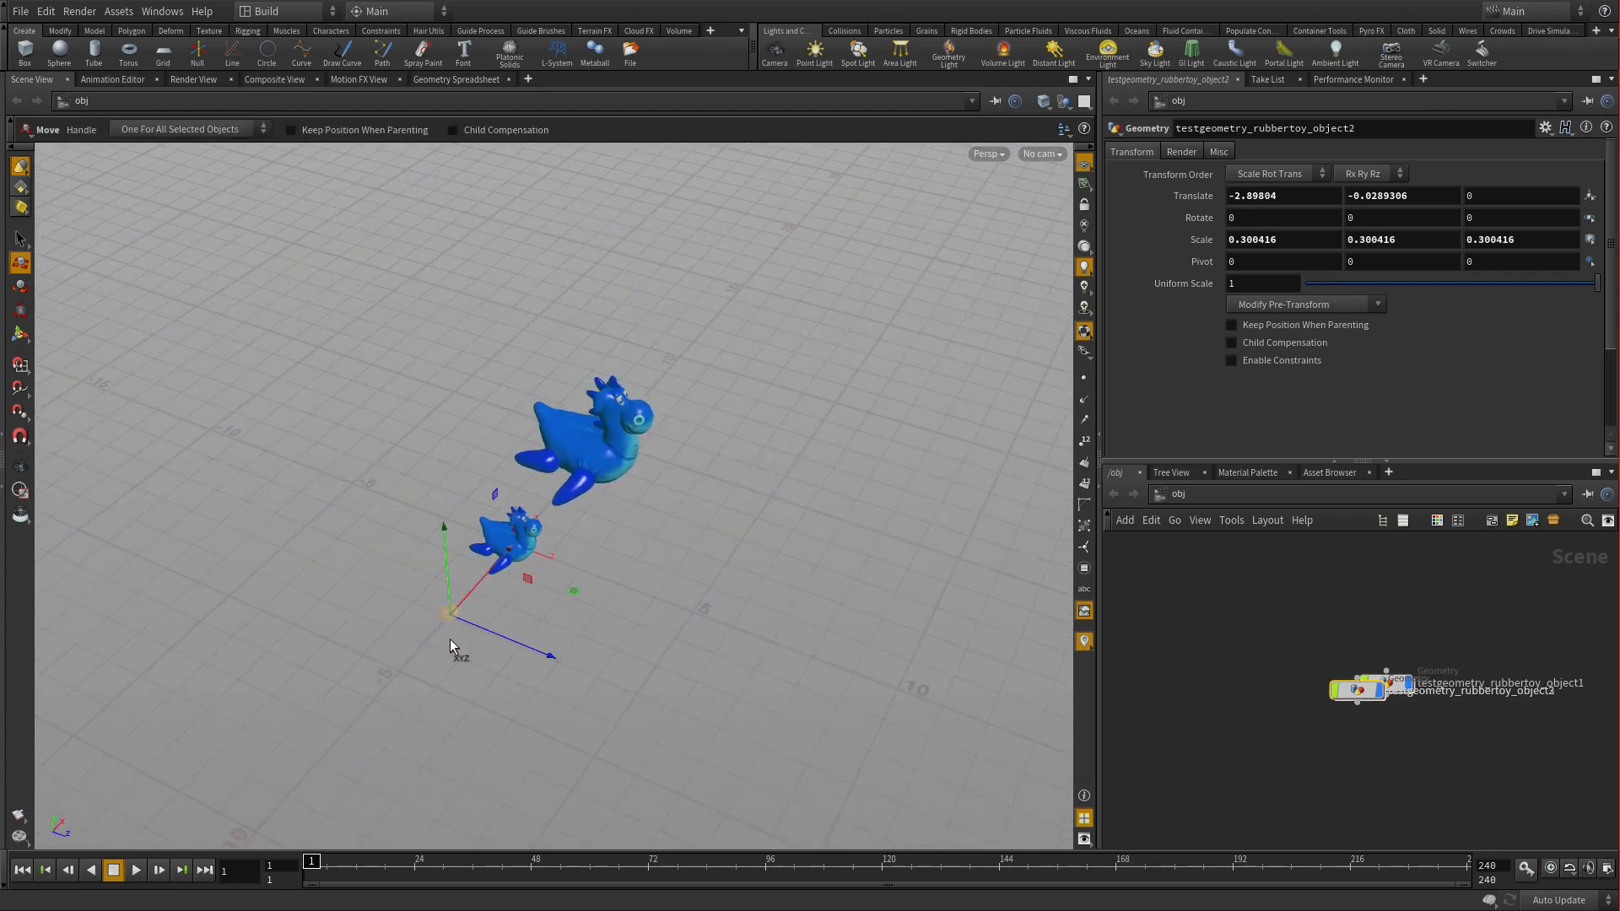
key(space+g)
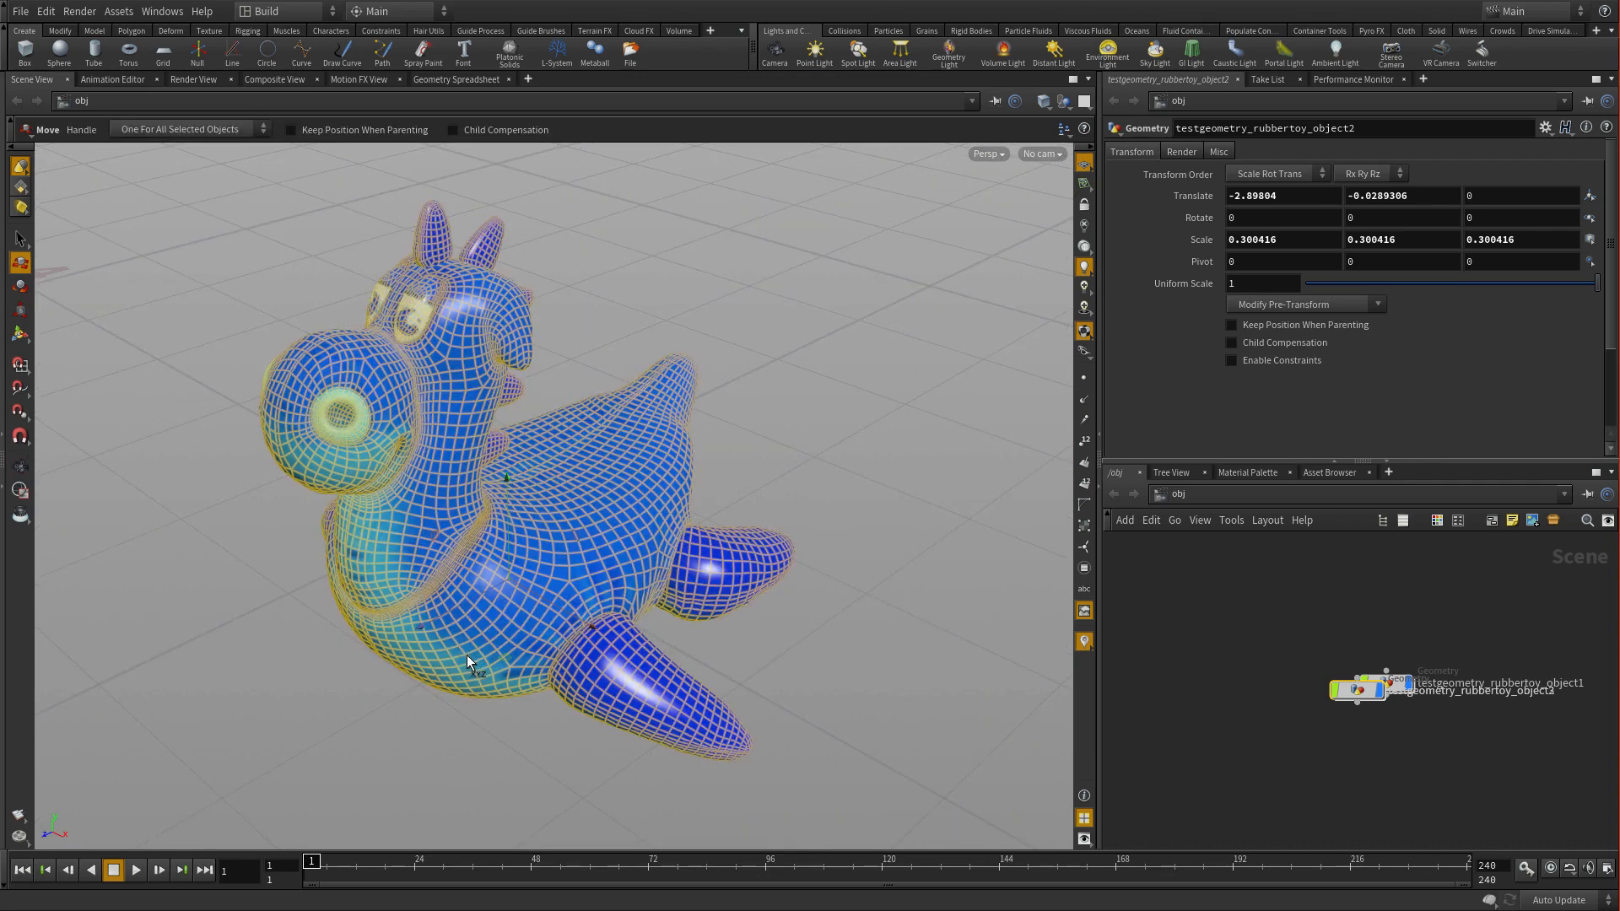
Inspect the smallest toy from the front, near and far, and finish on a deselected three-quarter close-up.
key(Escape)
drag(397, 667, 638, 609)
alt+right_drag(639, 609, 477, 702)
alt+drag(884, 590, 751, 629)
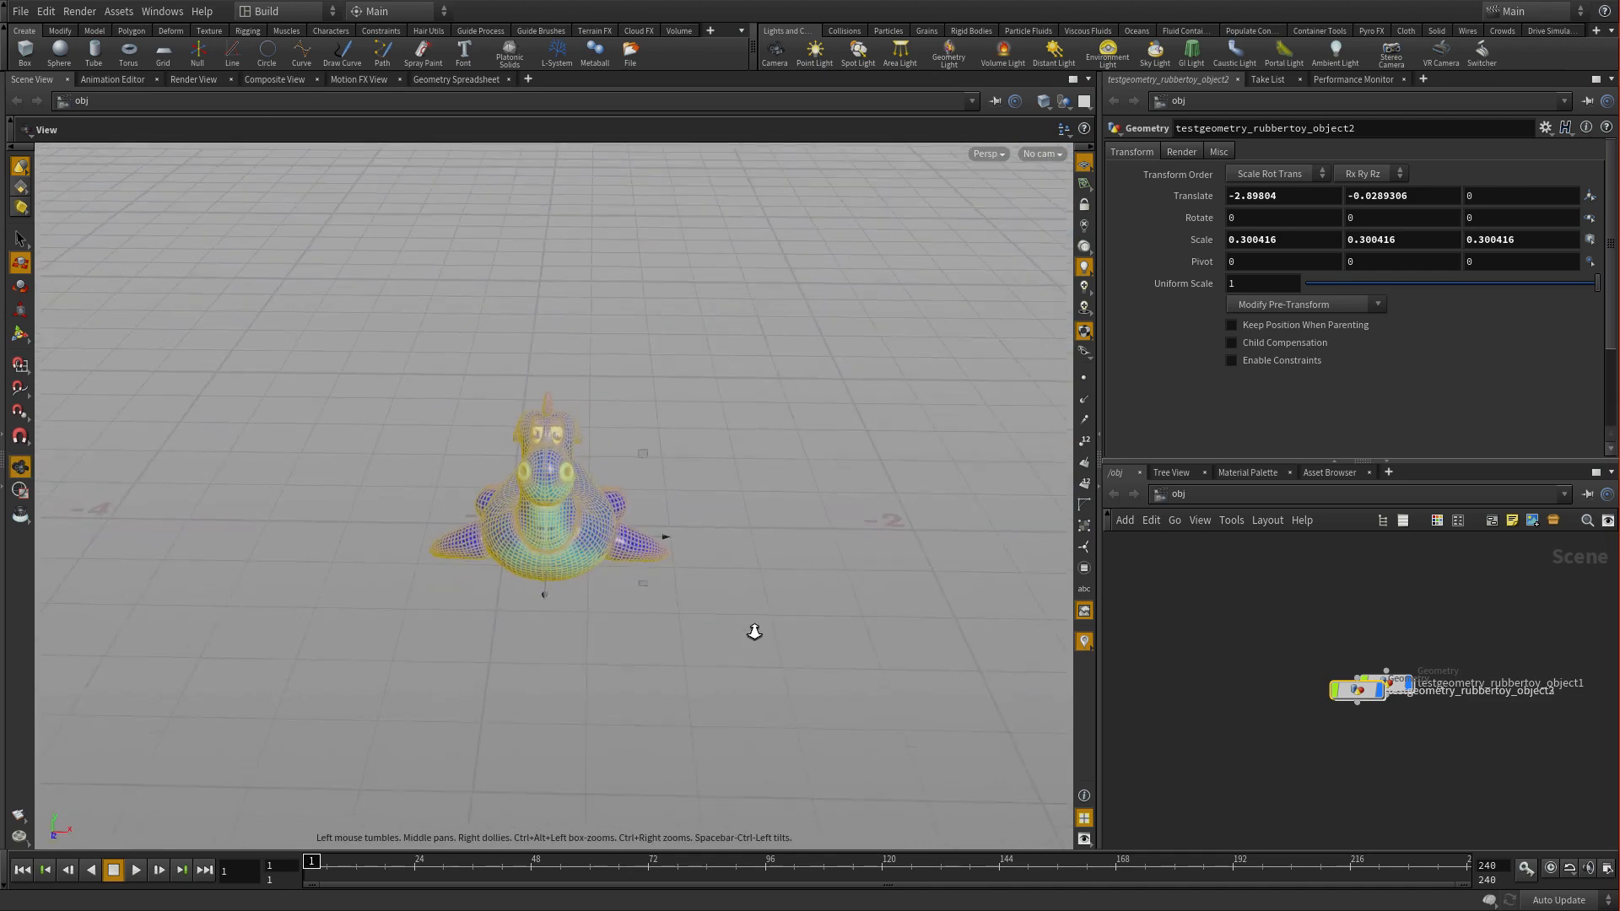
alt+right_drag(752, 630, 610, 659)
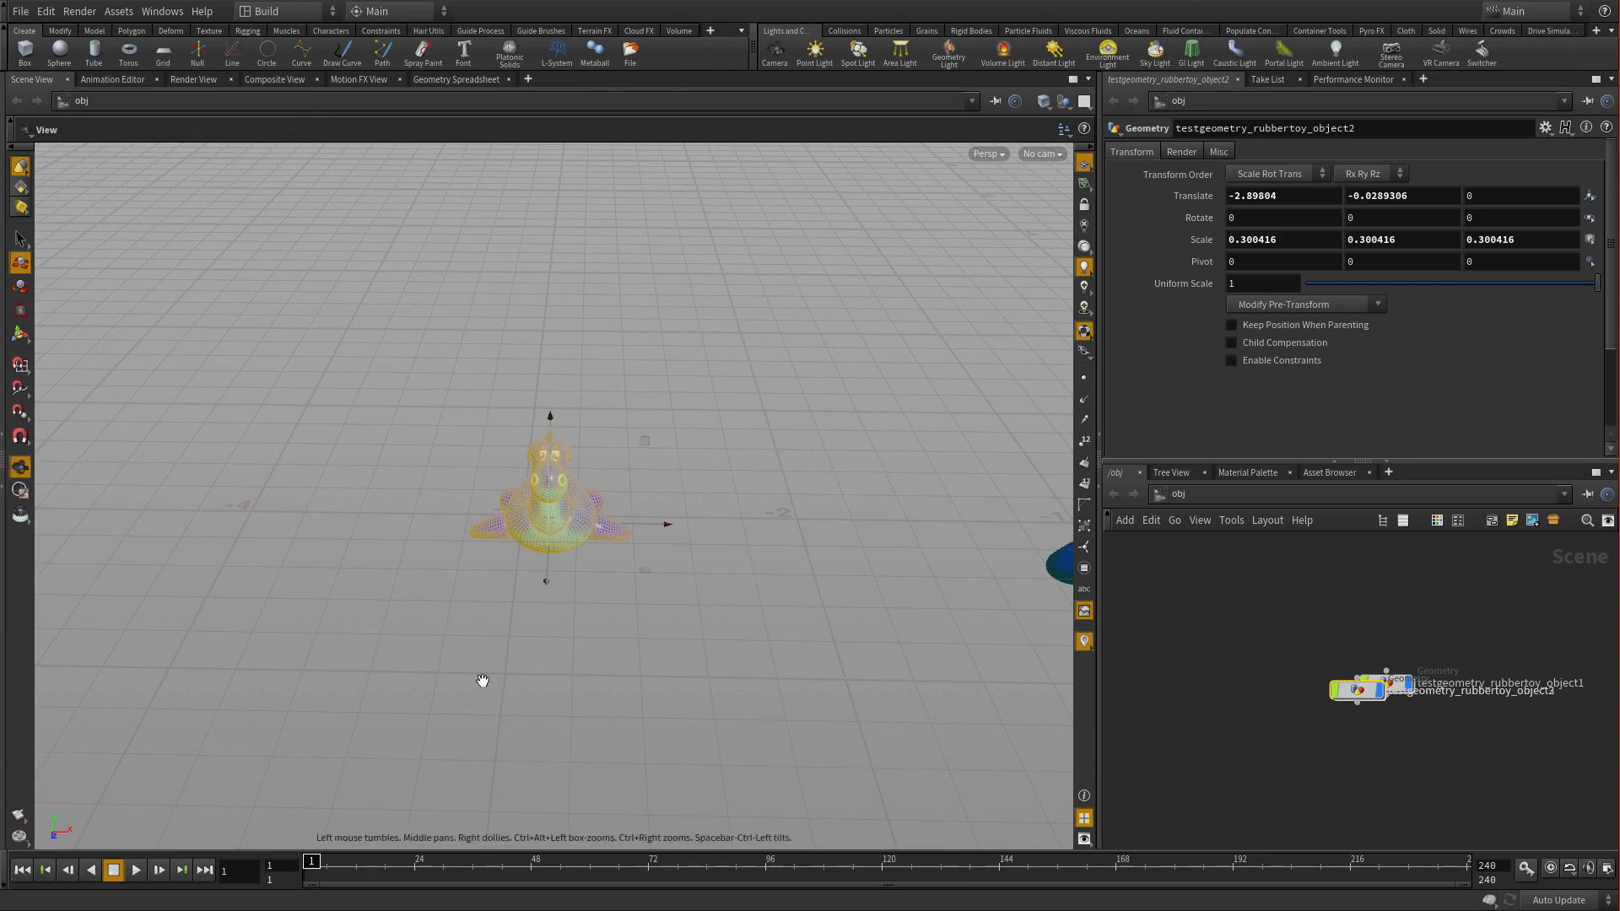
alt+right_drag(482, 681, 757, 528)
alt+drag(678, 729, 793, 683)
alt+right_drag(715, 679, 742, 610)
click(786, 675)
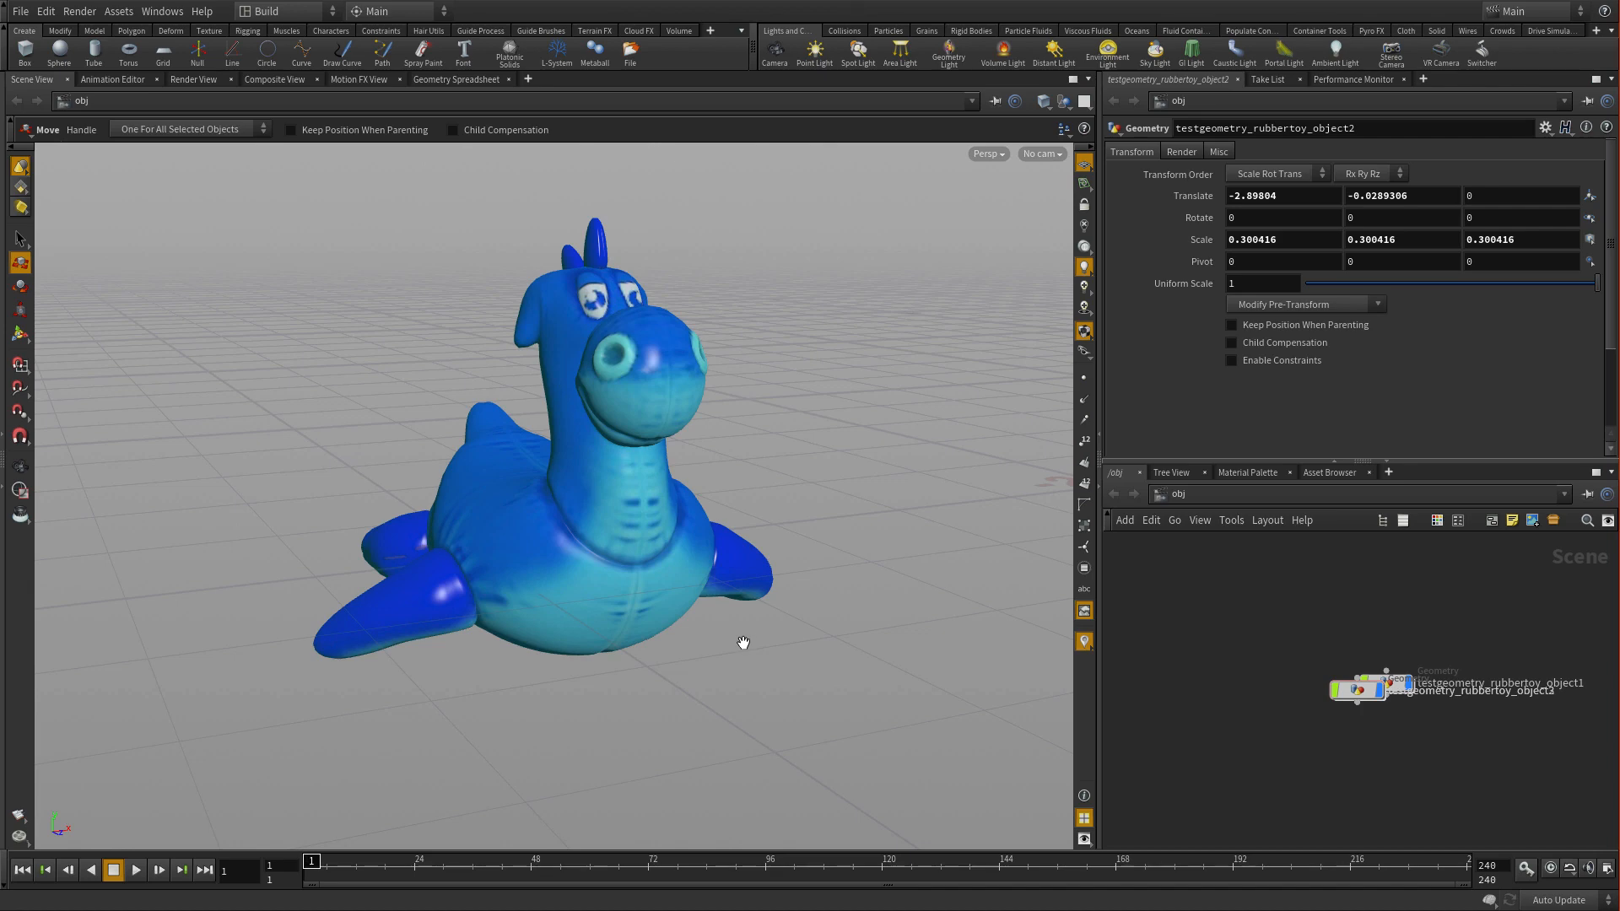
Practise temporary view navigation by tumbling around the smallest toy from its front toward its side.
key(space)
drag(742, 644, 703, 667)
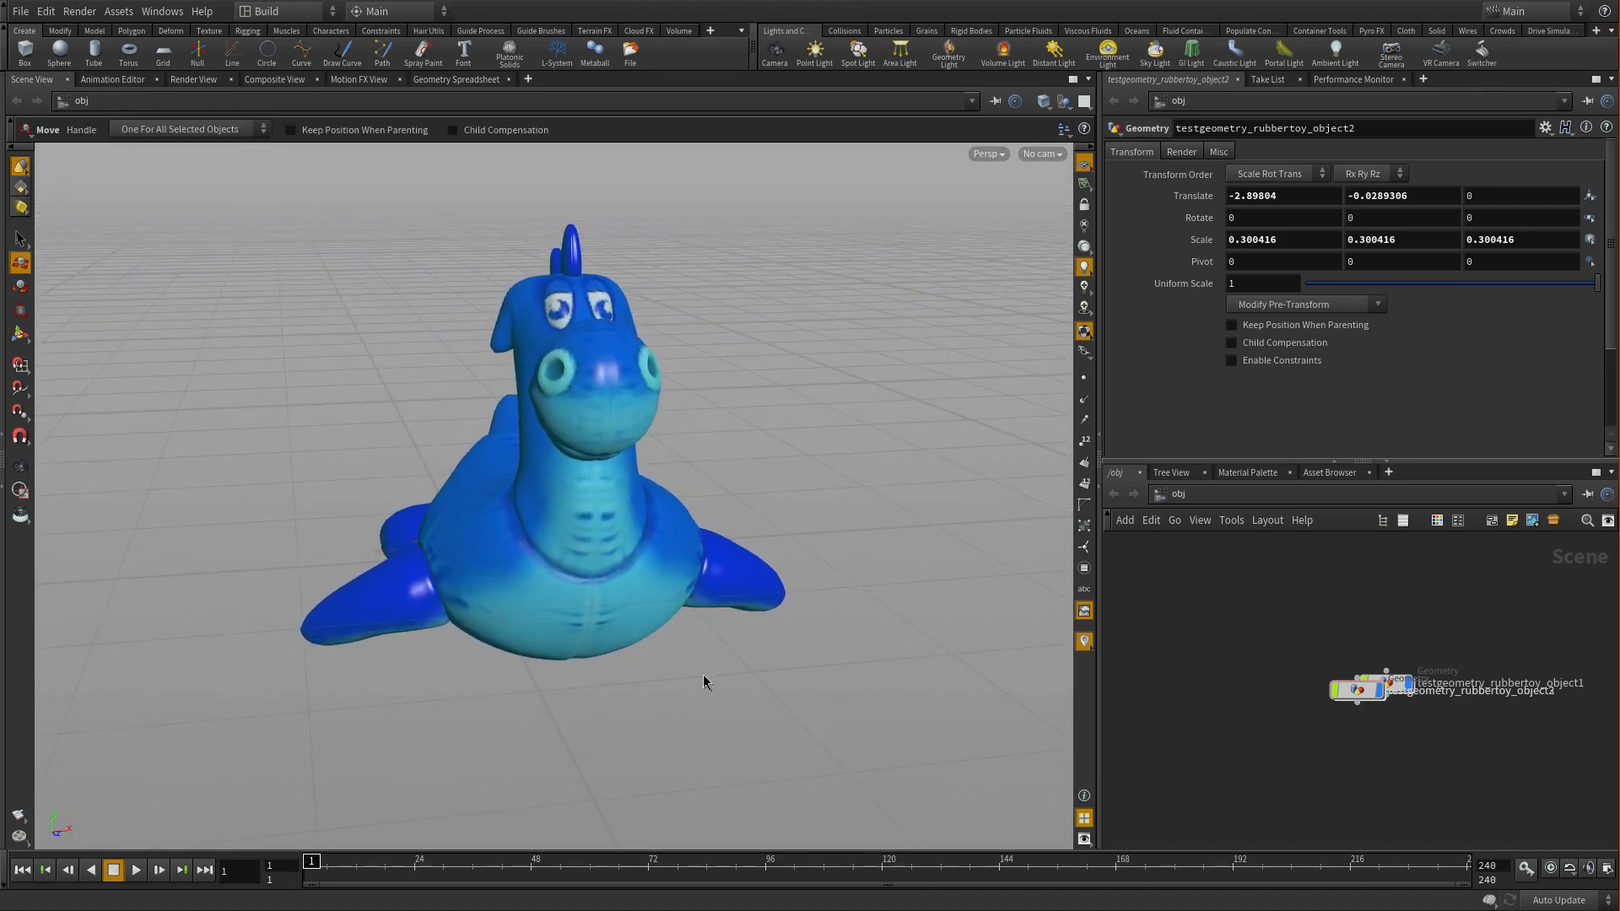
key(space)
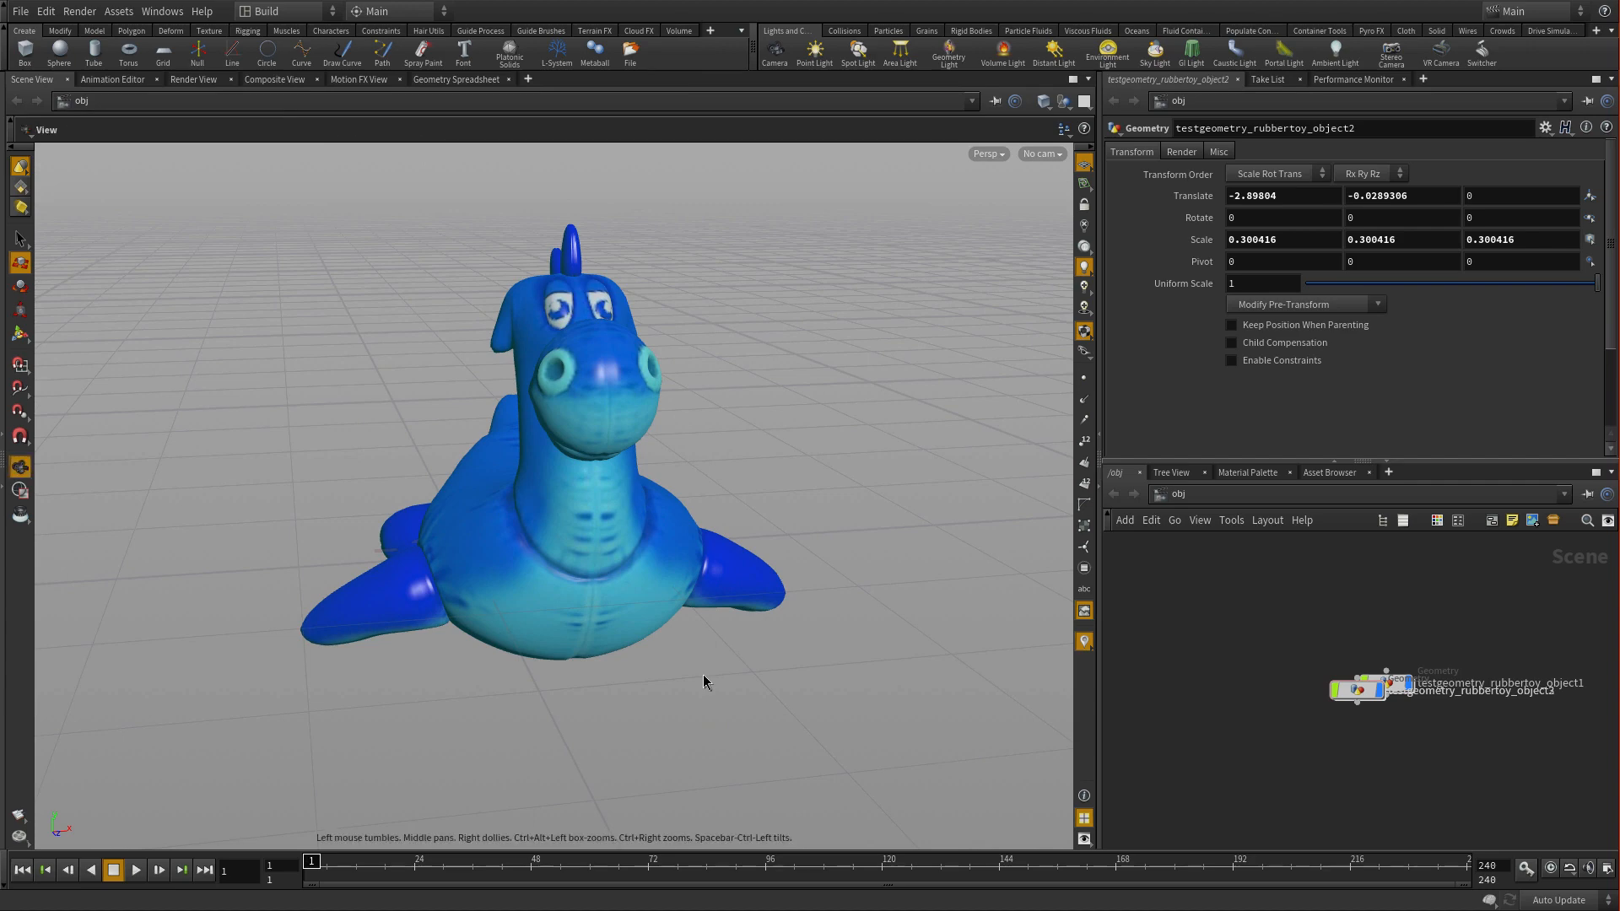
key(ctrl)
mouse_move(742, 362)
ctrl+mouse_down()
mouse_move(771, 366)
mouse_move(741, 376)
mouse_move(784, 362)
mouse_move(745, 365)
ctrl+mouse_up()
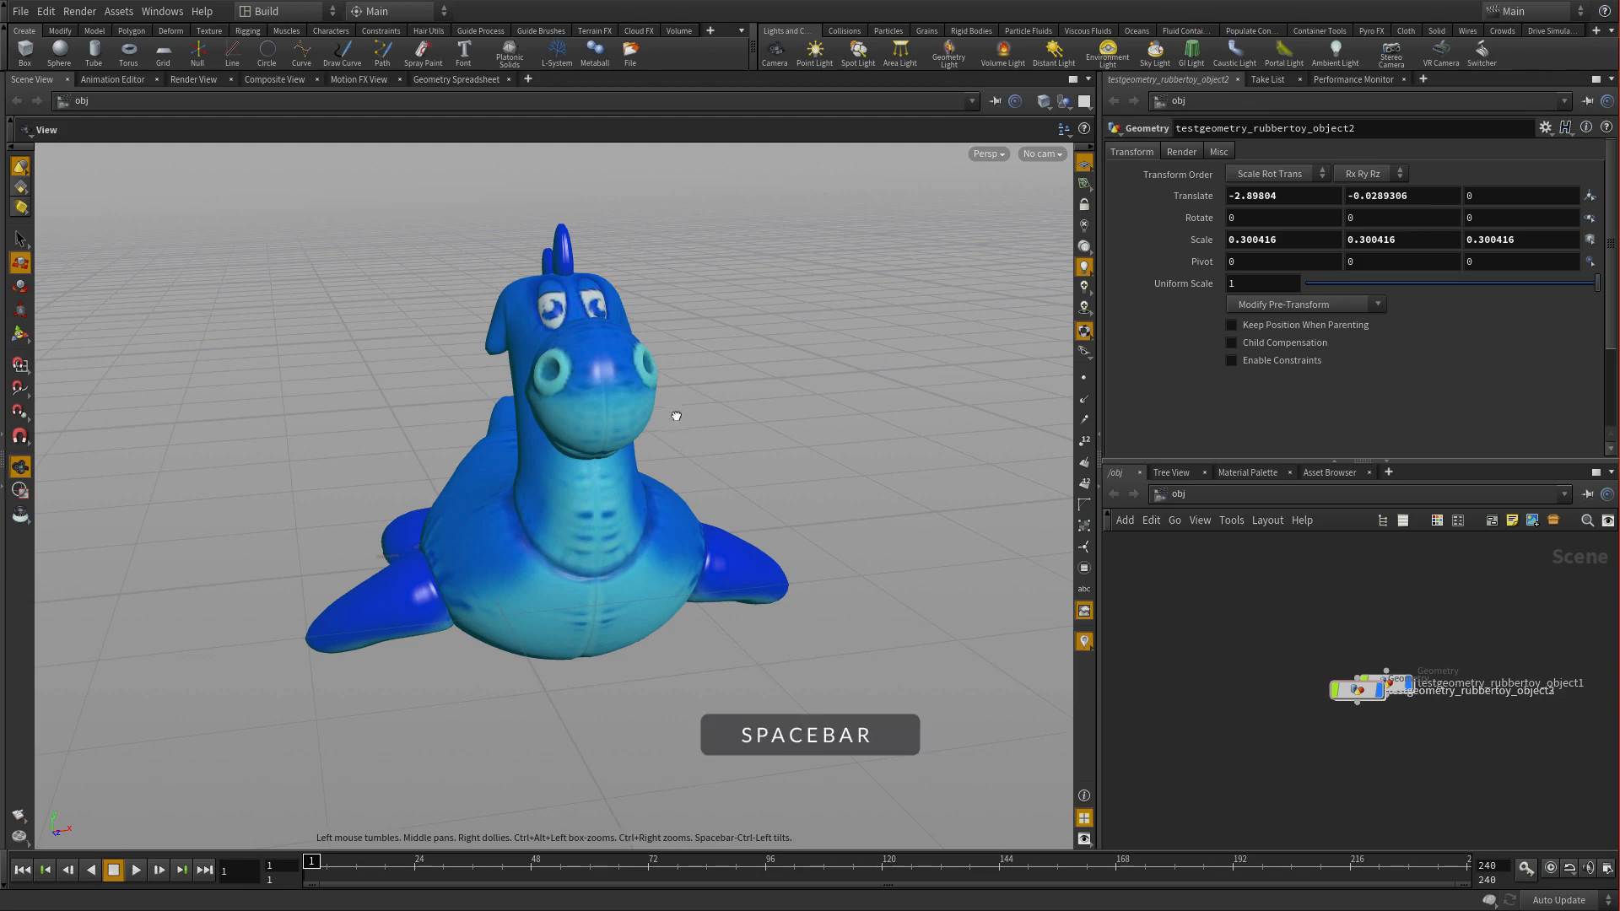
drag(672, 413, 731, 412)
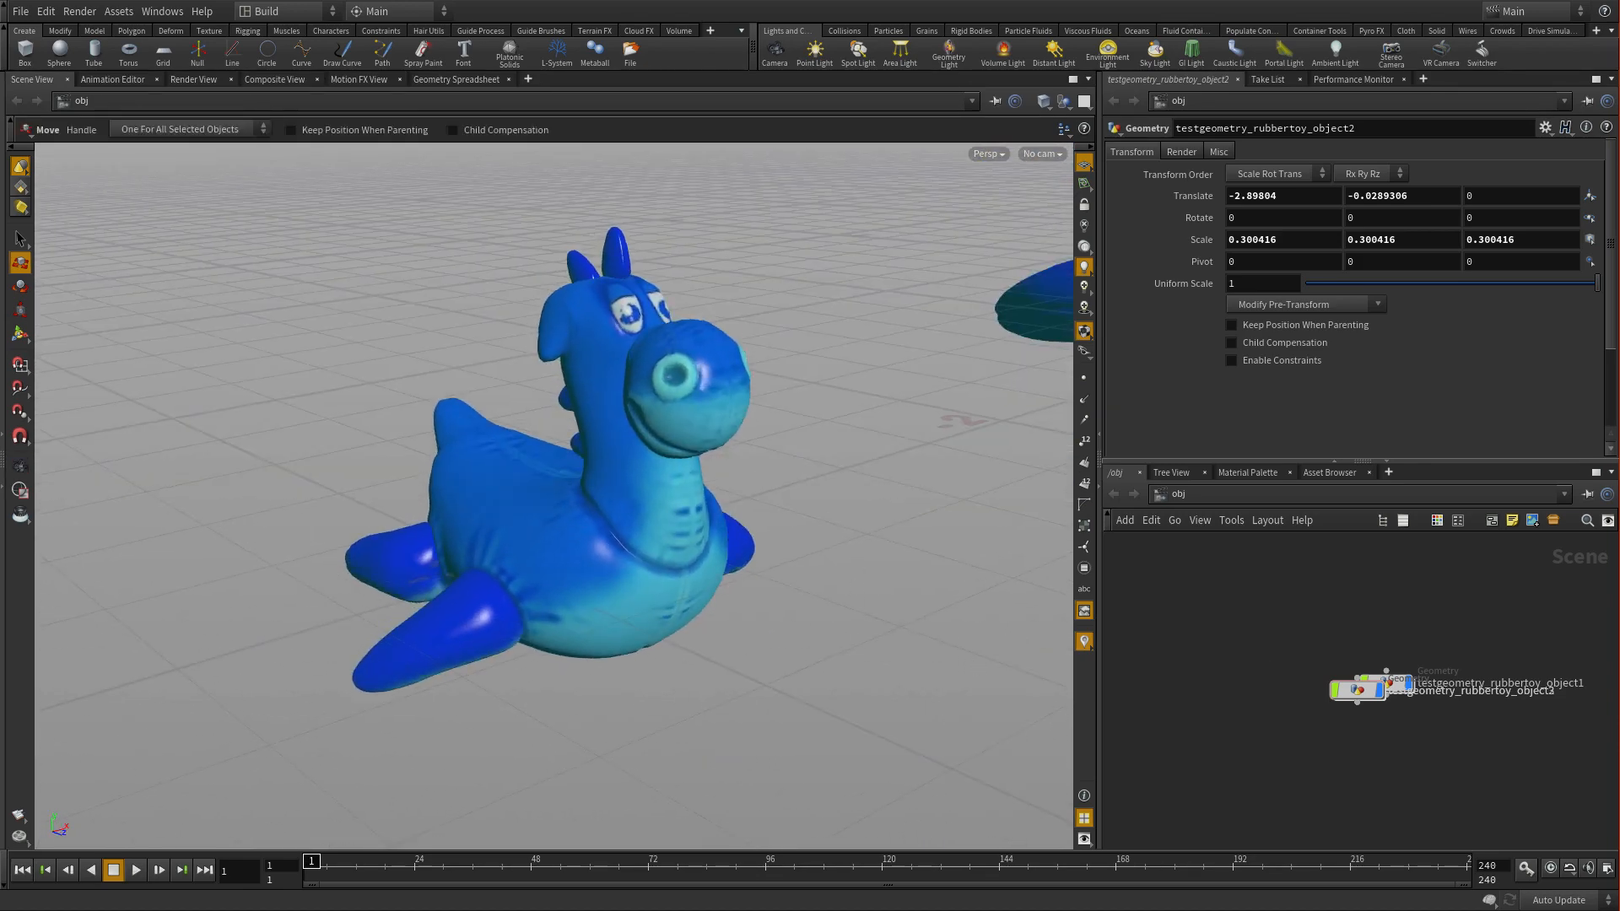